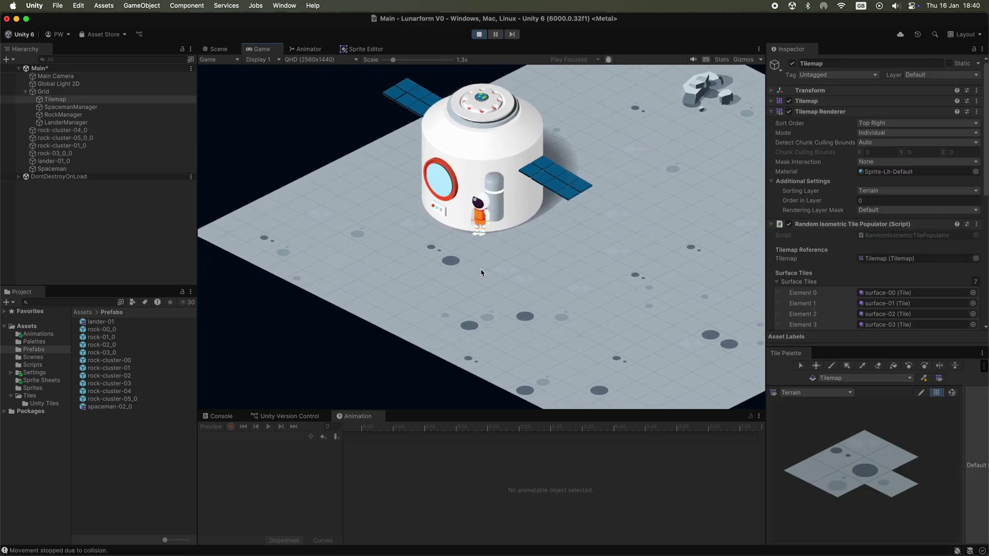
- Walk the spaceman to five new spots on the moon map, then start typing the Firefly lunar base prompt
{"action": "left_click", "coordinate": [636, 209]}
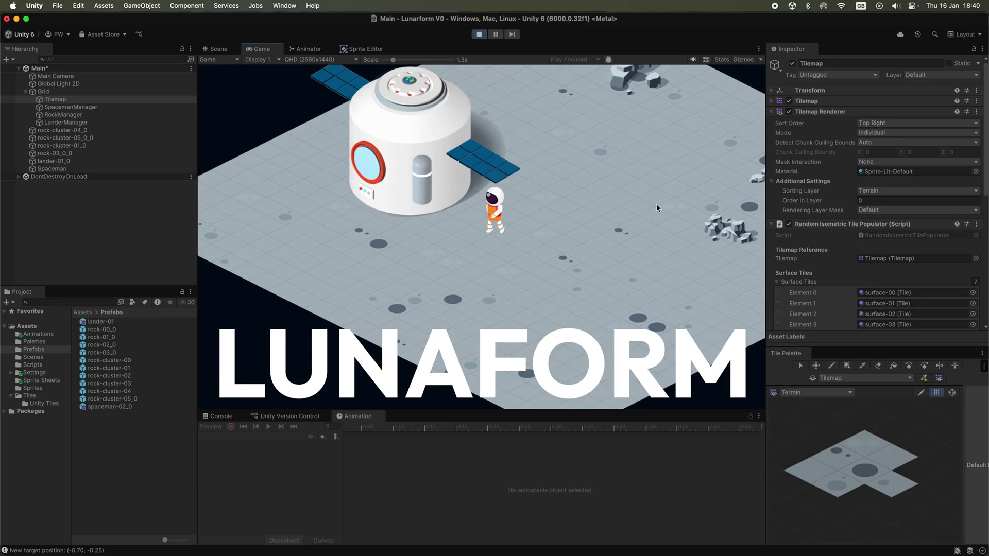
{"action": "left_click", "coordinate": [573, 106]}
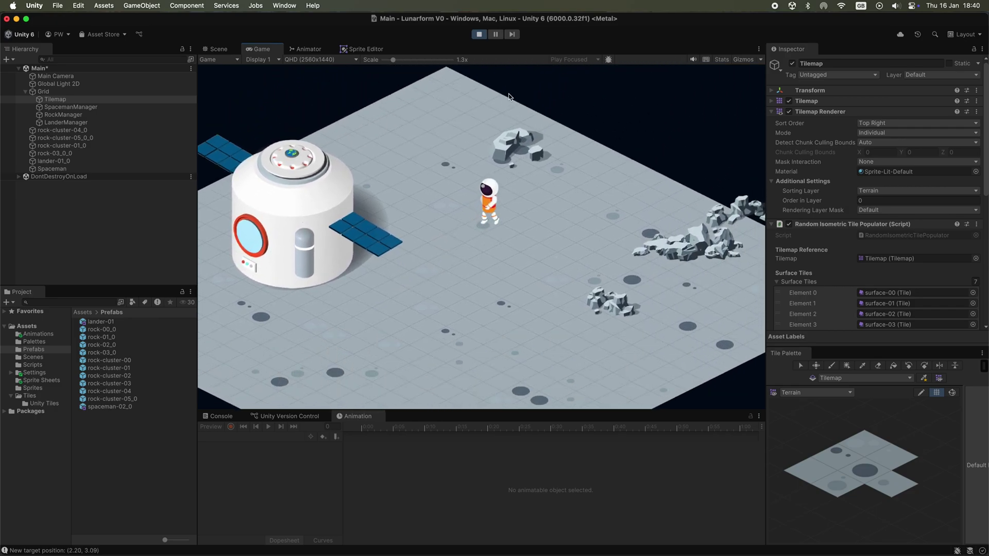
{"action": "left_click", "coordinate": [722, 266]}
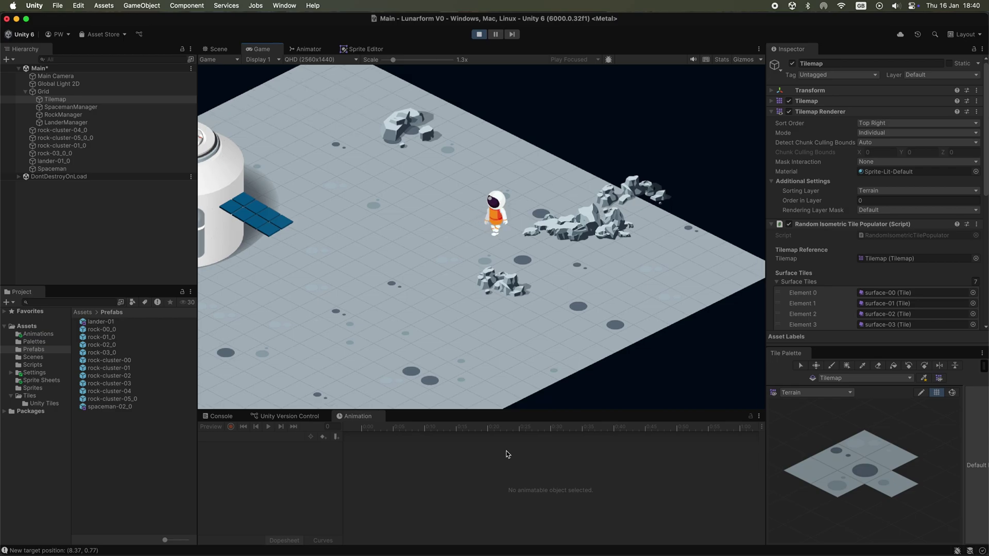
{"action": "left_click", "coordinate": [535, 282]}
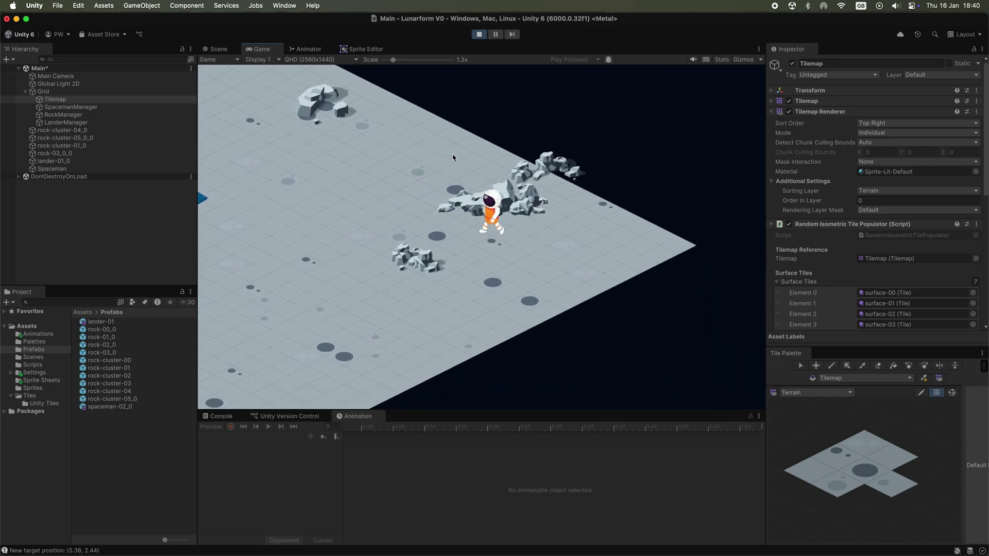
{"action": "left_click", "coordinate": [428, 335]}
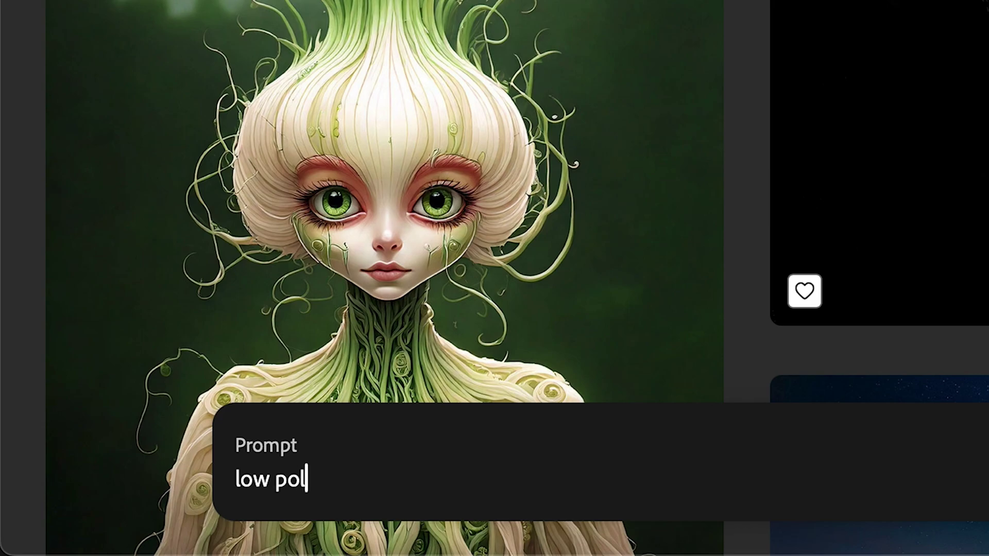
{"action": "type", "text": "y 3d illustration sci-fi futuristic lnar base with mining equipment"}
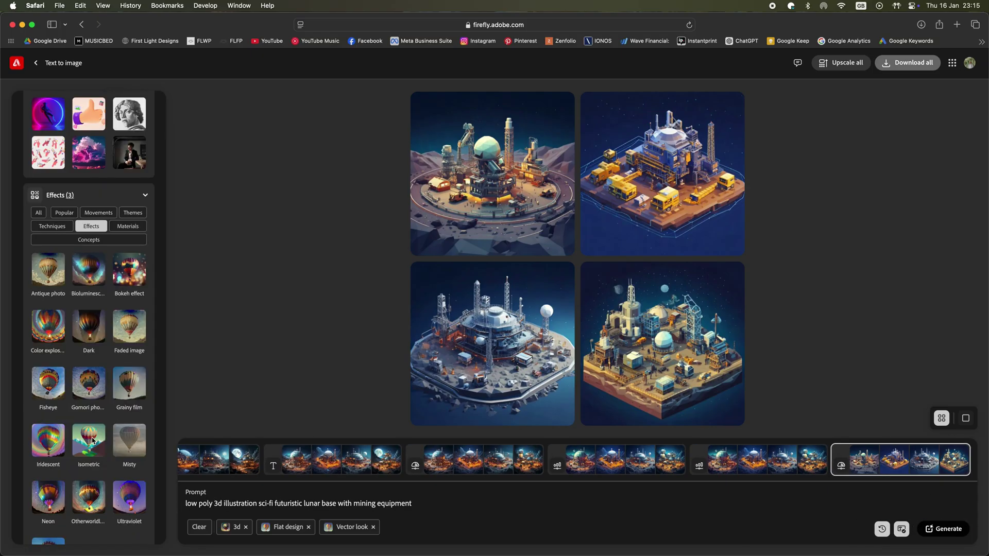
- Generate images from the low-poly 3D sci-fi lunar base with mining equipment prompt
{"action": "key", "text": "Return"}
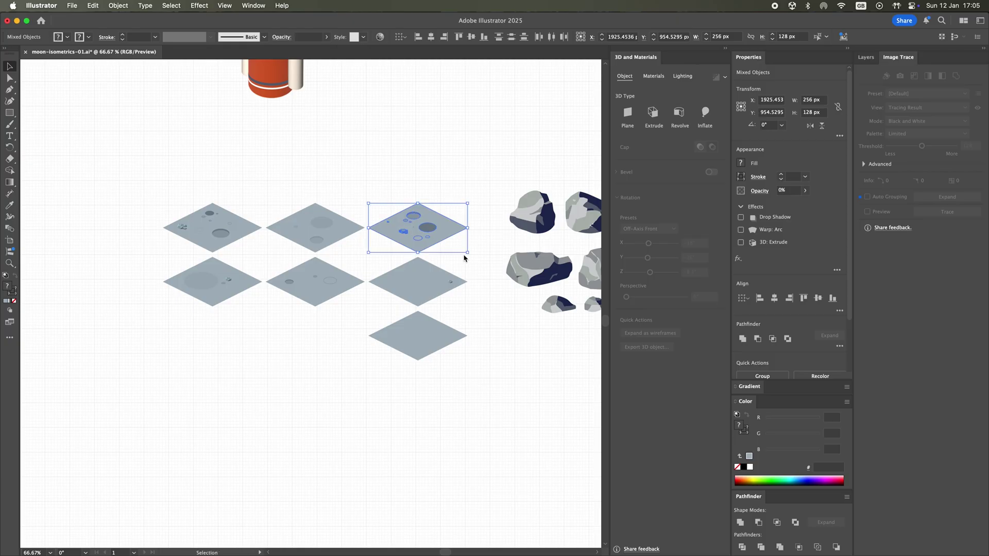
- Select the moon tile and show the isometric tile layer
{"action": "right_click", "coordinate": [442, 238]}
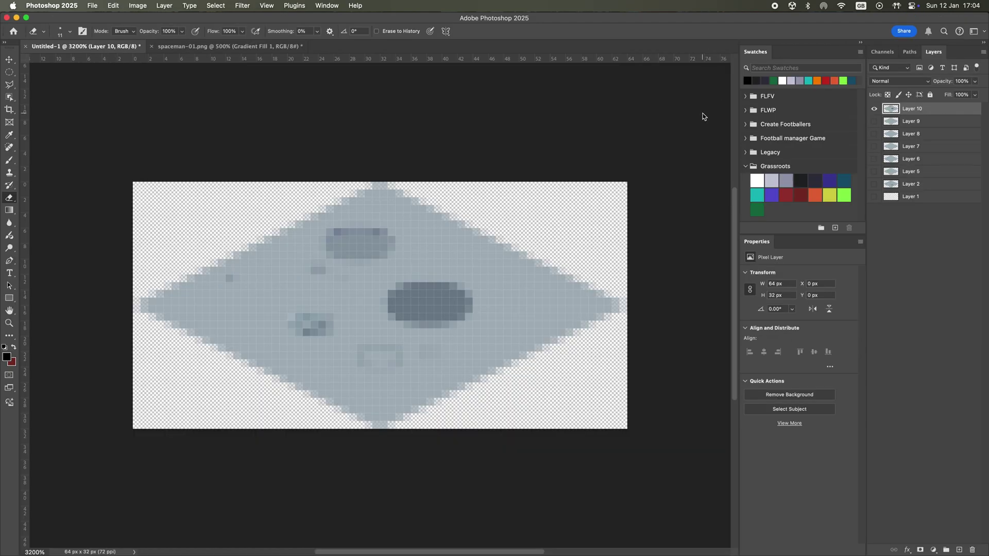
{"action": "left_click", "coordinate": [874, 122]}
{"action": "left_click", "coordinate": [876, 147]}
{"action": "left_click", "coordinate": [875, 109]}
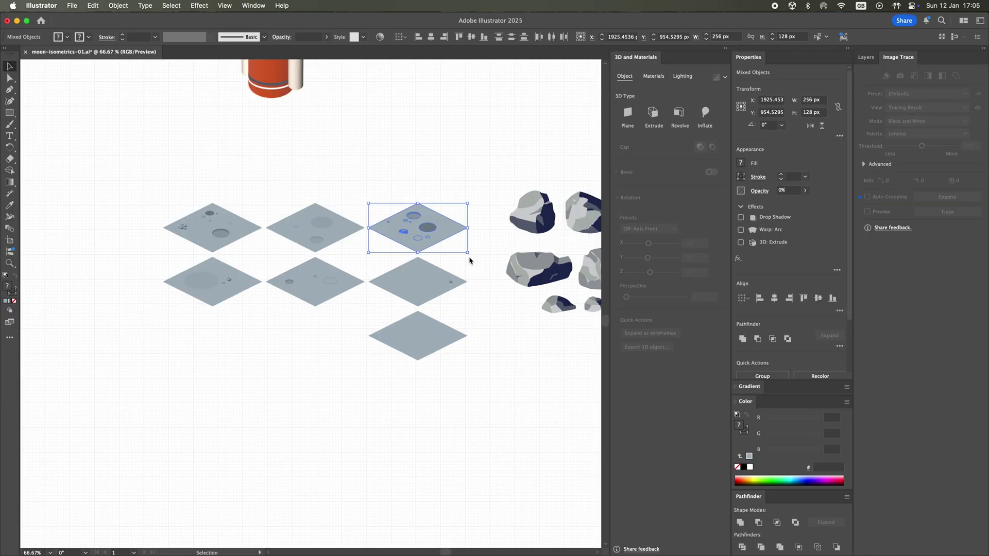
- Export the selected moon tile as a 1x PNG into the Assets/Tiles folder
{"action": "key", "text": "alt+super+e"}
{"action": "left_click", "coordinate": [667, 398]}
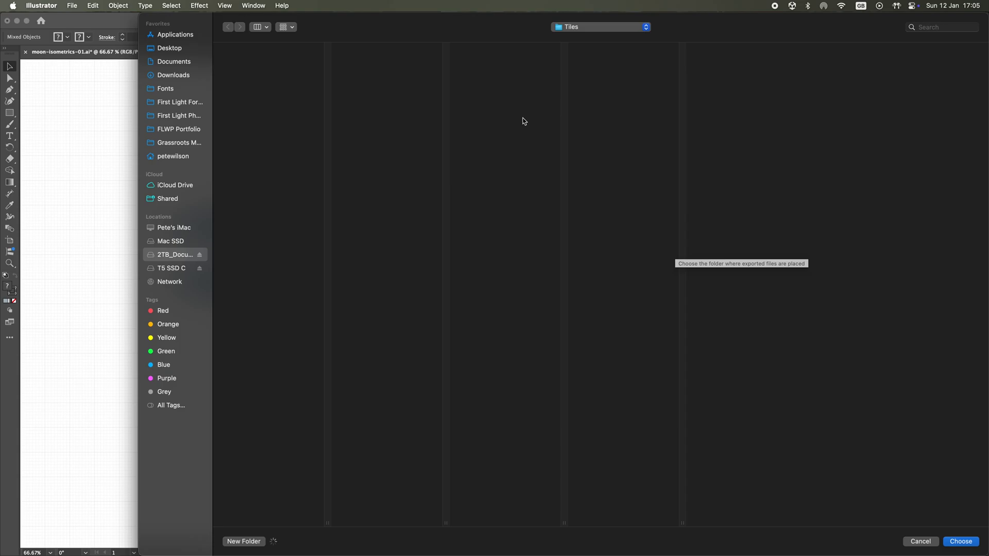
{"action": "key", "text": "Return"}
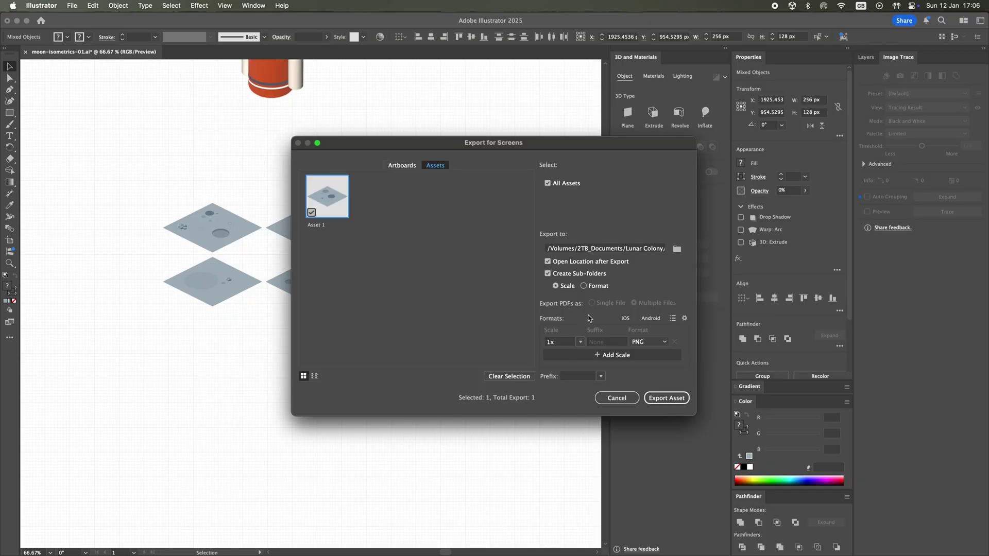
{"action": "left_click", "coordinate": [618, 397]}
{"action": "left_click", "coordinate": [421, 391]}
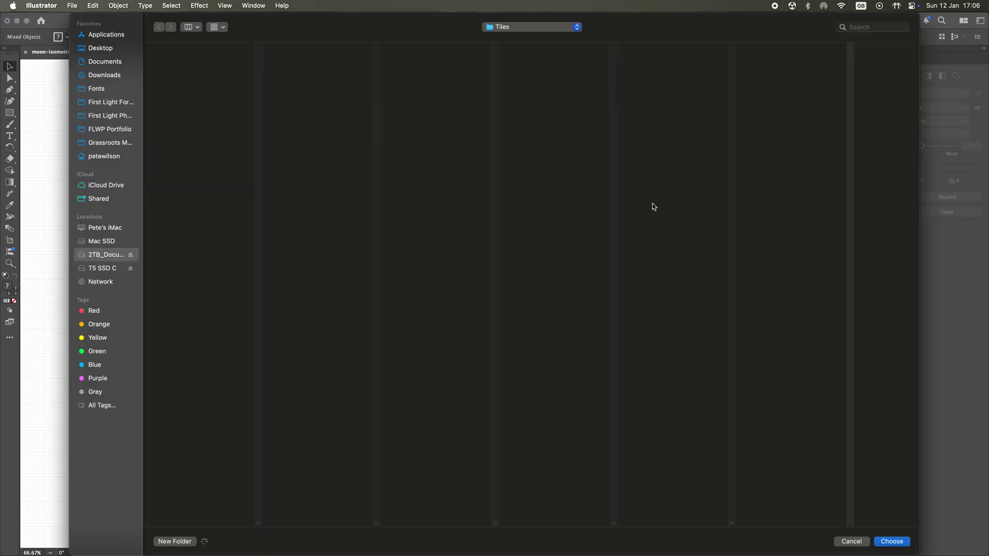
{"action": "left_click", "coordinate": [891, 541]}
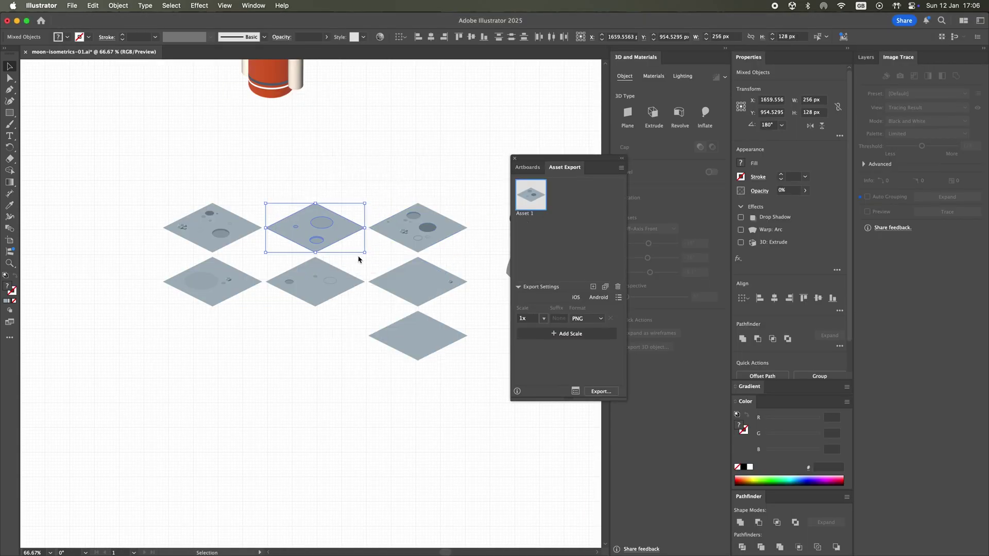
{"action": "left_click", "coordinate": [602, 391]}
{"action": "left_click", "coordinate": [891, 540]}
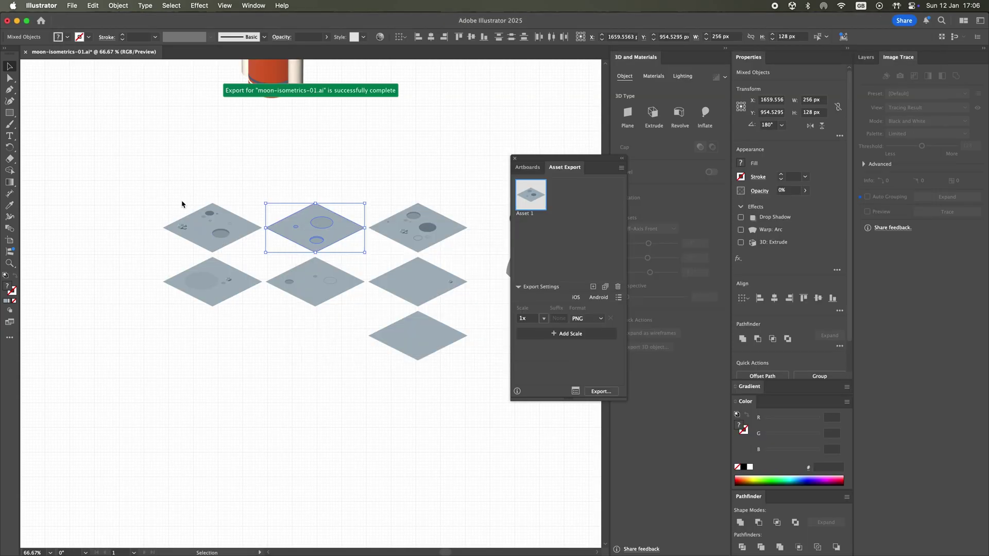
- Export the left moon tile to Tiles as well, replacing the existing tile files
{"action": "left_click", "coordinate": [212, 227]}
{"action": "left_click", "coordinate": [601, 391]}
{"action": "left_click", "coordinate": [892, 541]}
{"action": "left_click", "coordinate": [600, 318]}
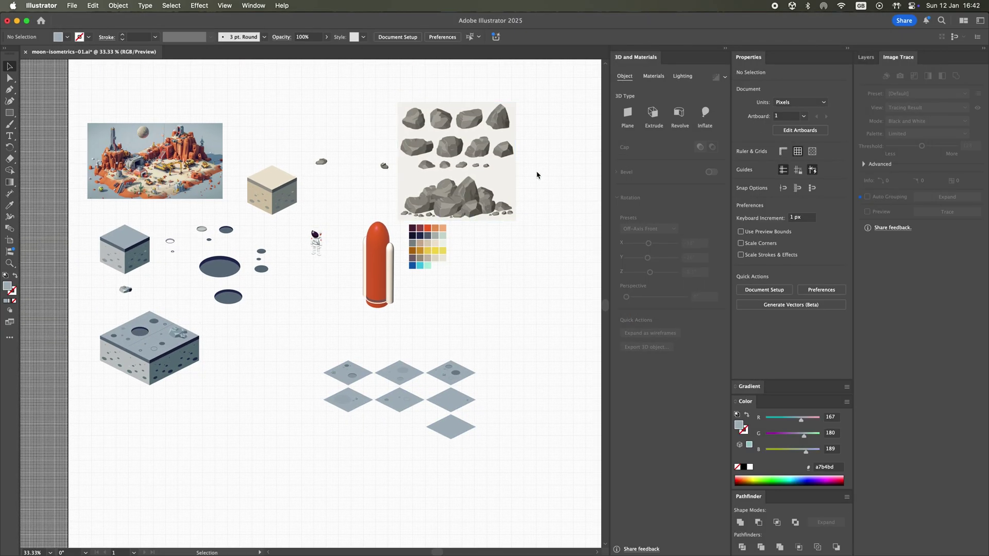
{"action": "left_click", "coordinate": [499, 108]}
{"action": "scroll", "coordinate": [498, 108], "scroll_direction": "up", "scroll_amount": 3, "text": "alt"}
- Image Trace the rocks with a preset and ungroup the traced shapes
{"action": "left_click", "coordinate": [927, 94]}
{"action": "left_click", "coordinate": [922, 162]}
{"action": "right_click", "coordinate": [490, 261]}
{"action": "left_click", "coordinate": [510, 309]}
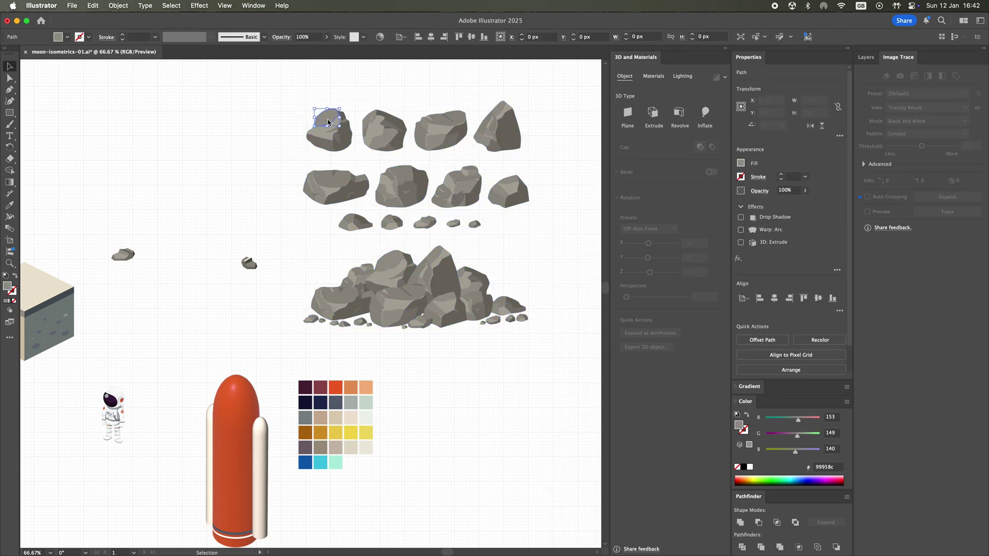
{"action": "left_click_drag", "start_coordinate": [335, 124], "coordinate": [295, 138]}
{"action": "scroll", "coordinate": [296, 138], "scroll_direction": "down", "scroll_amount": 3}
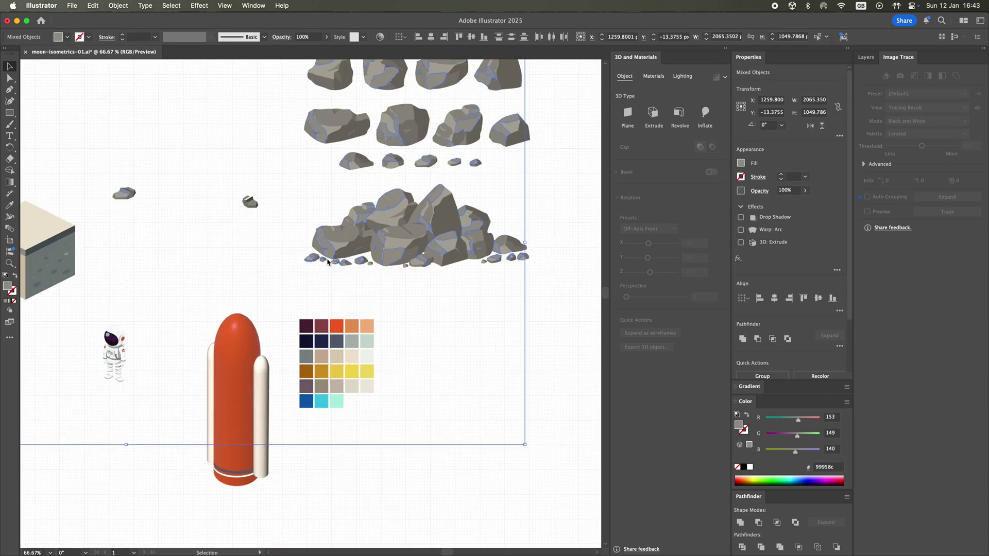
{"action": "key", "text": "super+shift+a"}
- Recolour the rock fill to a blue-grey in the Color Picker
{"action": "key", "text": "super+z"}
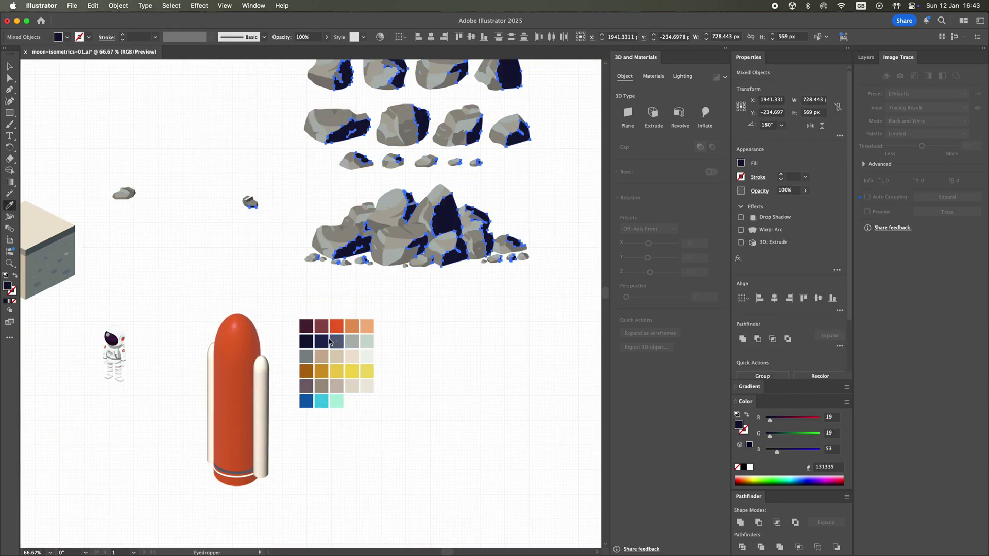
{"action": "scroll", "coordinate": [310, 383], "scroll_direction": "up", "scroll_amount": 2}
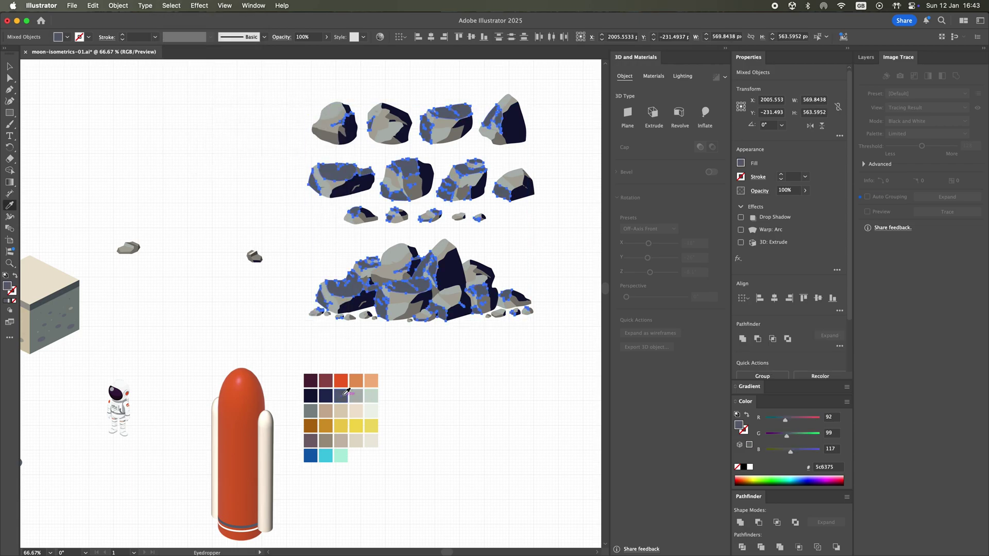
{"action": "left_click", "coordinate": [356, 395]}
{"action": "double_click", "coordinate": [738, 426]}
{"action": "left_click_drag", "start_coordinate": [770, 257], "coordinate": [769, 272]}
{"action": "left_click", "coordinate": [855, 215]}
- Select all rock shapes sharing the same grey fill with Select > Same
{"action": "left_click", "coordinate": [172, 5]}
{"action": "mouse_move", "coordinate": [206, 98]}
{"action": "left_click", "coordinate": [298, 144]}
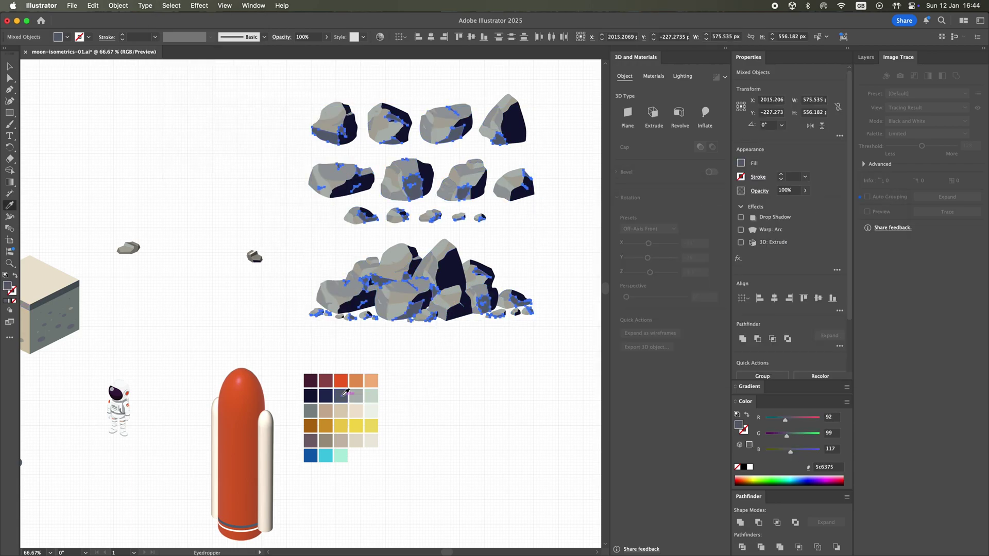
{"action": "left_click", "coordinate": [430, 304]}
{"action": "left_click", "coordinate": [172, 5]}
{"action": "left_click", "coordinate": [196, 51]}
- Sample a light grey and lighten it in the Color Picker for those rocks
{"action": "key", "text": "i"}
{"action": "left_click", "coordinate": [355, 395]}
{"action": "double_click", "coordinate": [739, 425]}
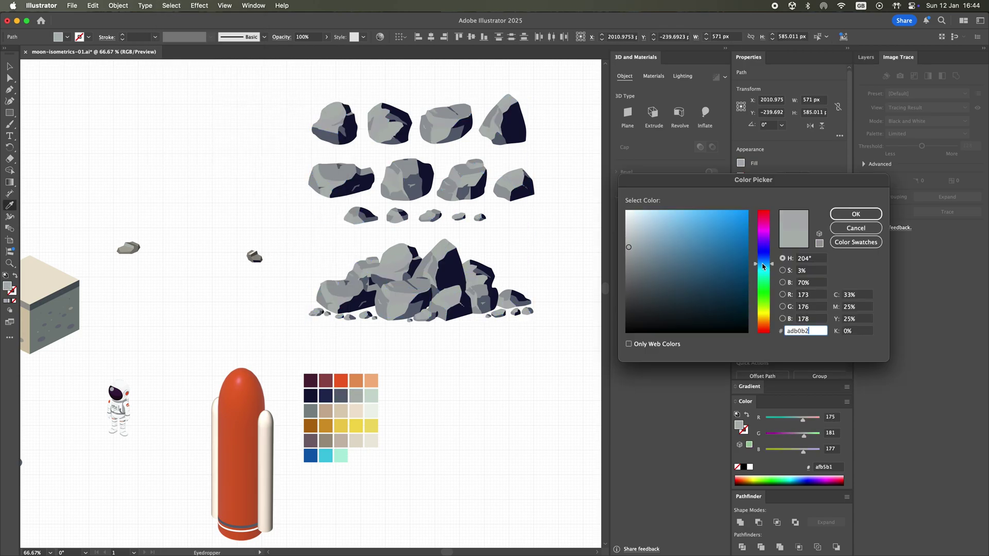
{"action": "left_click_drag", "start_coordinate": [651, 273], "coordinate": [632, 229]}
{"action": "left_click", "coordinate": [856, 214]}
{"action": "left_click", "coordinate": [172, 5]}
- Select the navy rock shapes and move the rock pile beside the rocket
{"action": "mouse_move", "coordinate": [172, 101]}
{"action": "left_click", "coordinate": [298, 159]}
{"action": "key", "text": "v"}
{"action": "key", "text": "ctrl+minus"}
{"action": "left_click_drag", "start_coordinate": [382, 183], "coordinate": [436, 270]}
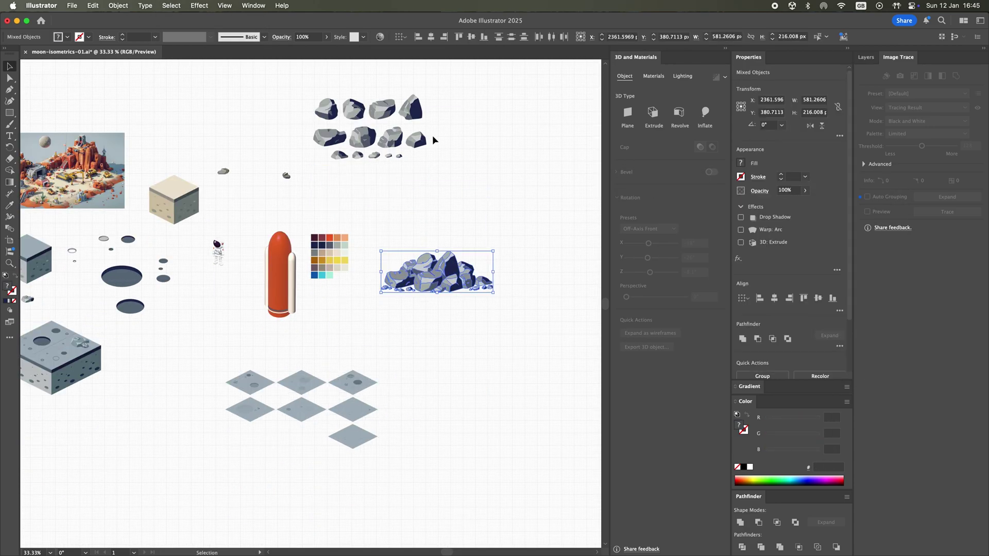
{"action": "key", "text": "ctrl+plus"}
{"action": "left_click", "coordinate": [424, 300]}
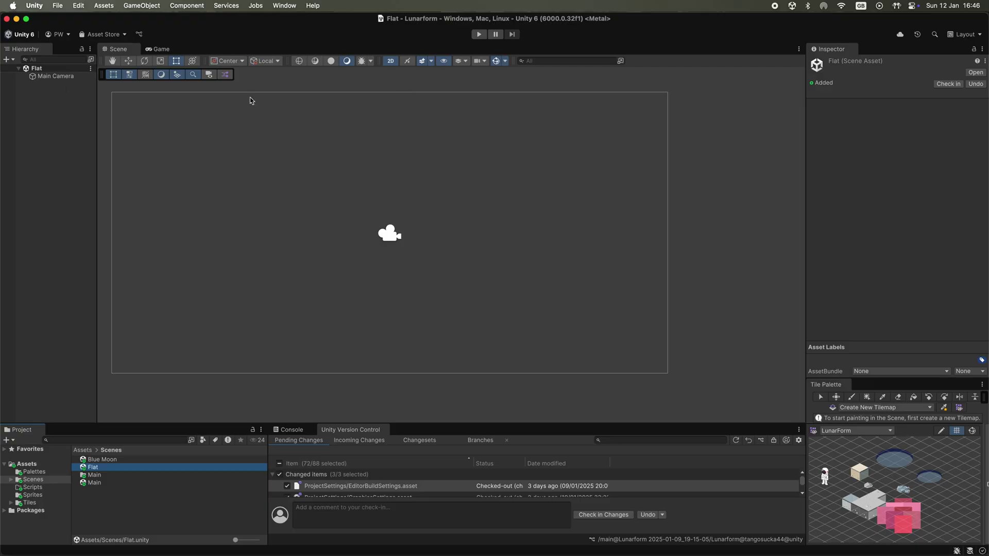
- Load the moon-flat tile images from the Tiles folder for painting
{"action": "right_click", "coordinate": [36, 68]}
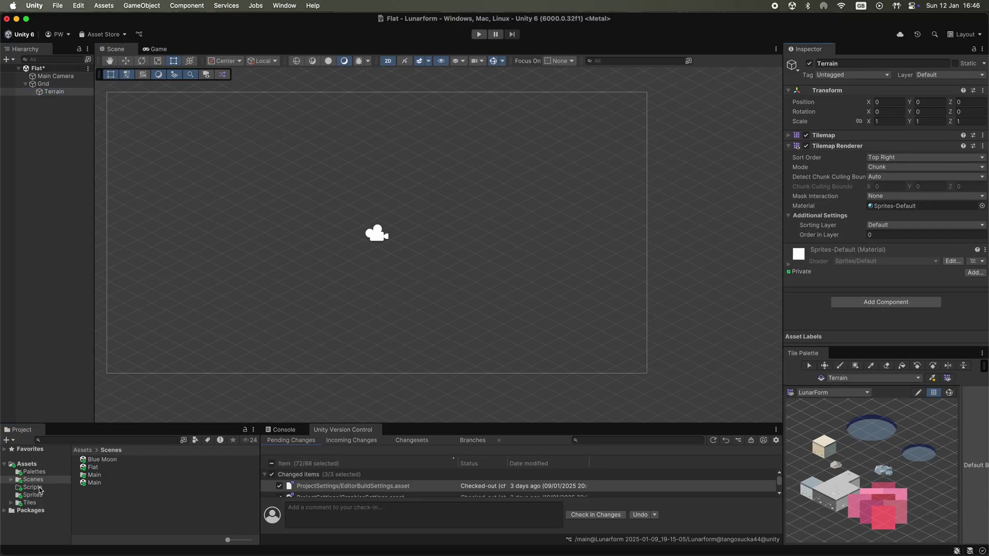
{"action": "left_click", "coordinate": [30, 503]}
{"action": "left_click", "coordinate": [106, 497], "text": "shift"}
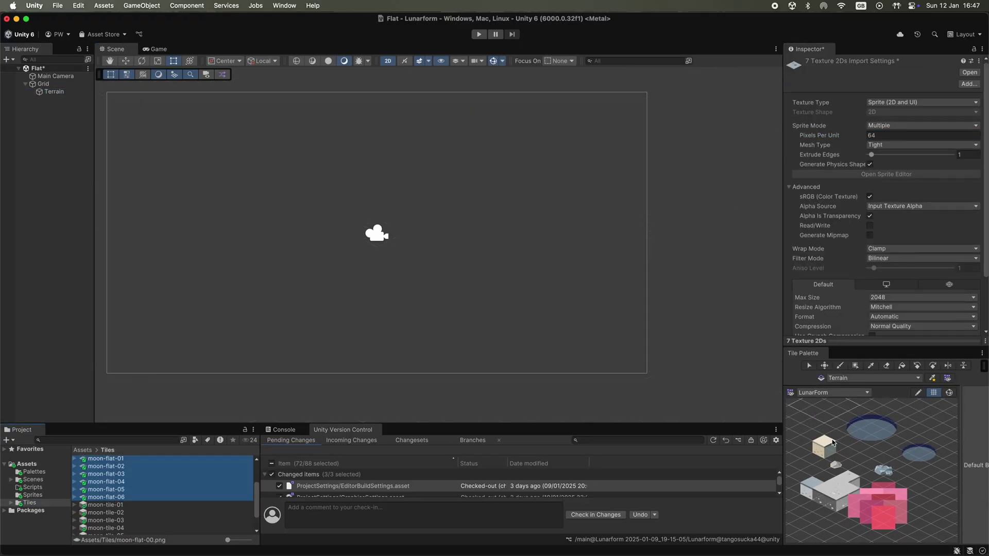
{"action": "left_click", "coordinate": [896, 525]}
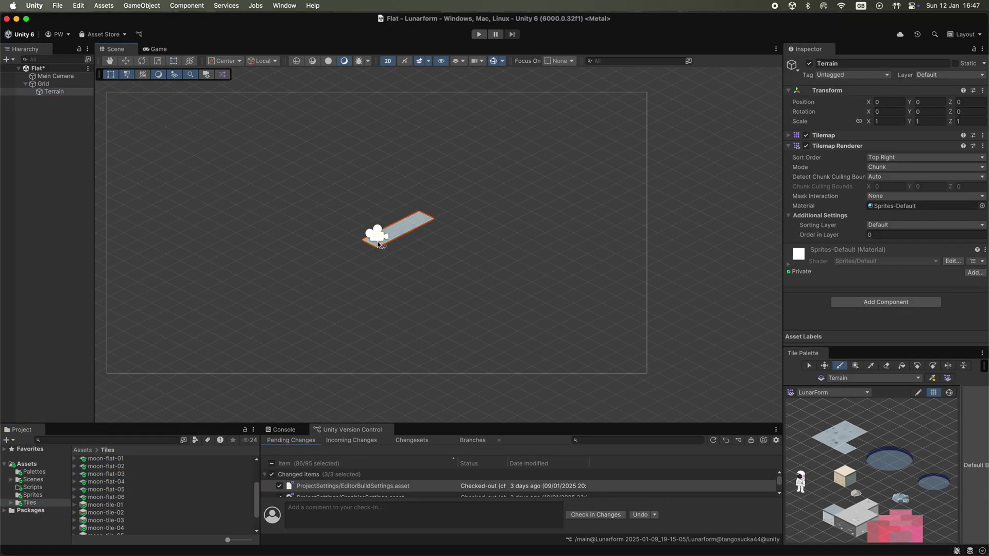
- Box-fill large rectangles of moon floor tiles into one big diamond on the Terrain tilemap
{"action": "mouse_move", "coordinate": [379, 245]}
{"action": "left_mouse_down"}
{"action": "mouse_move", "coordinate": [310, 255]}
{"action": "mouse_move", "coordinate": [271, 250]}
{"action": "mouse_move", "coordinate": [312, 255]}
{"action": "mouse_move", "coordinate": [388, 213]}
{"action": "mouse_move", "coordinate": [312, 224]}
{"action": "left_mouse_up"}
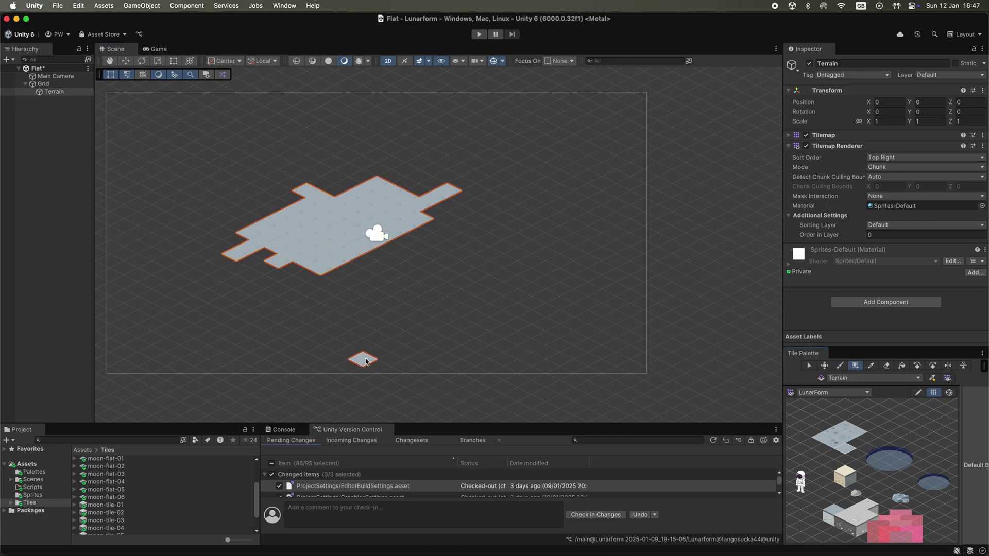
{"action": "left_click_drag", "start_coordinate": [352, 364], "coordinate": [711, 190]}
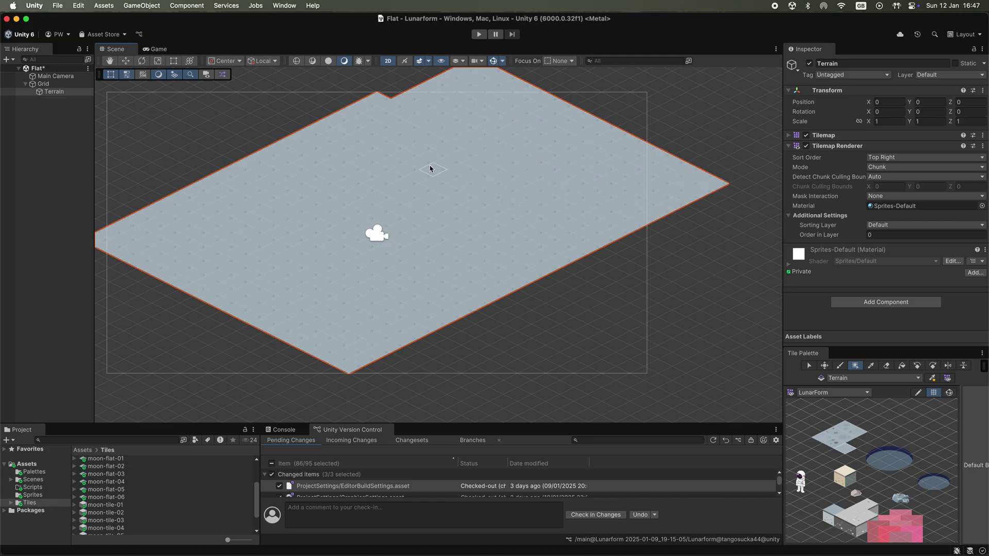
{"action": "middle_click_drag", "start_coordinate": [427, 166], "coordinate": [468, 224]}
{"action": "left_click_drag", "start_coordinate": [497, 136], "coordinate": [99, 226]}
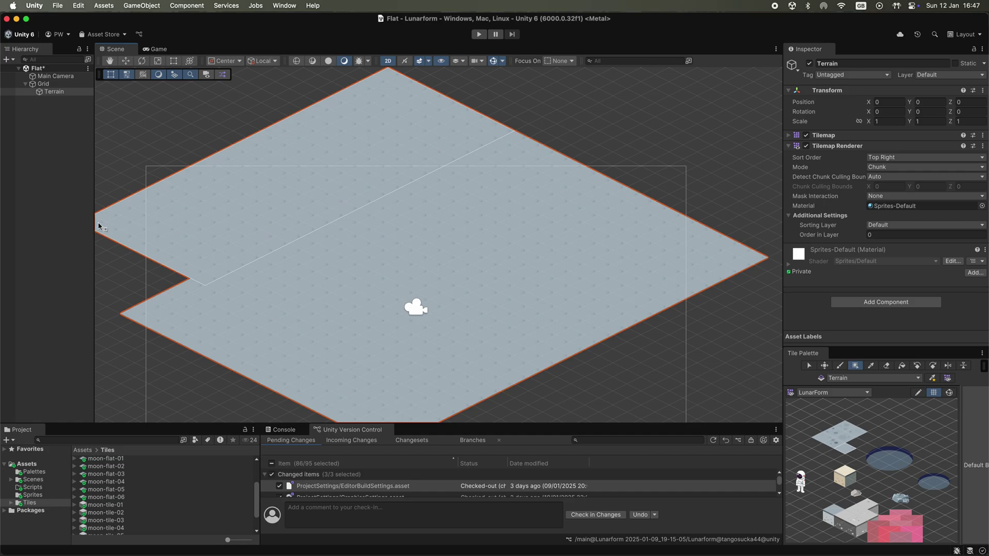
{"action": "middle_click_drag", "start_coordinate": [219, 290], "coordinate": [302, 173]}
{"action": "left_click_drag", "start_coordinate": [240, 142], "coordinate": [442, 412]}
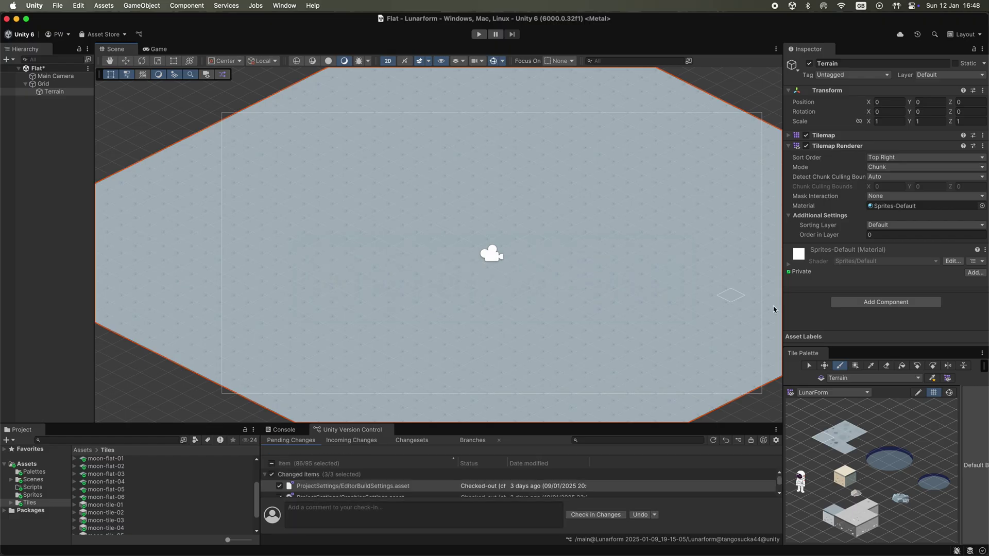
- Frame the terrain diamond, and save the spaceman image with a slightly wider gradient
{"action": "scroll", "coordinate": [380, 136], "scroll_direction": "down", "scroll_amount": 2}
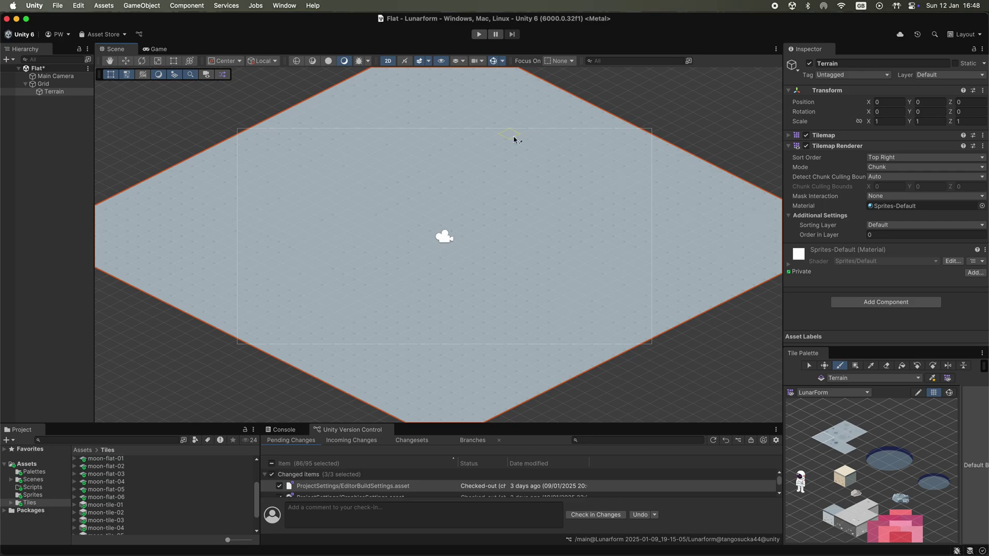
{"action": "key", "text": "u"}
{"action": "key", "text": "f"}
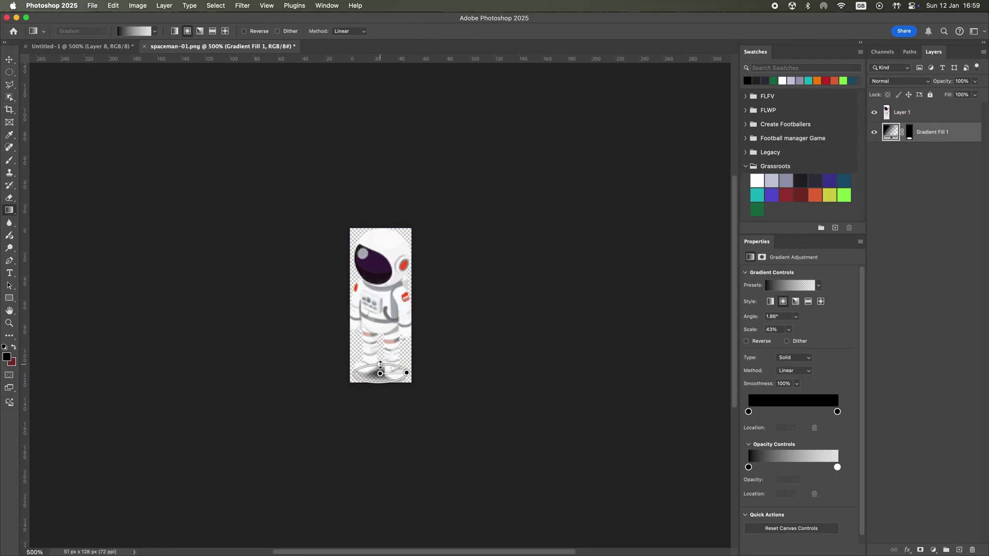
{"action": "left_click_drag", "start_coordinate": [407, 373], "coordinate": [407, 373]}
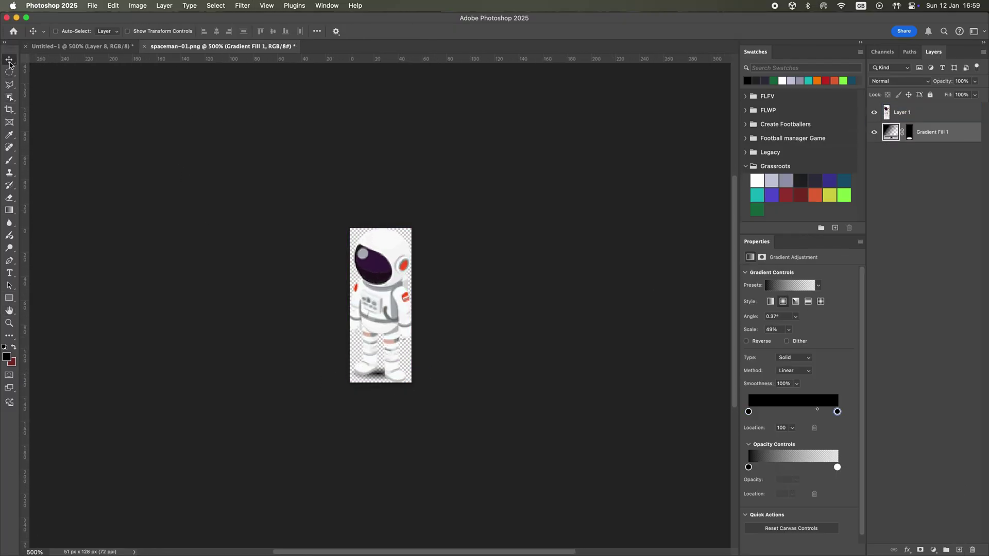
{"action": "key", "text": "super+shift+s"}
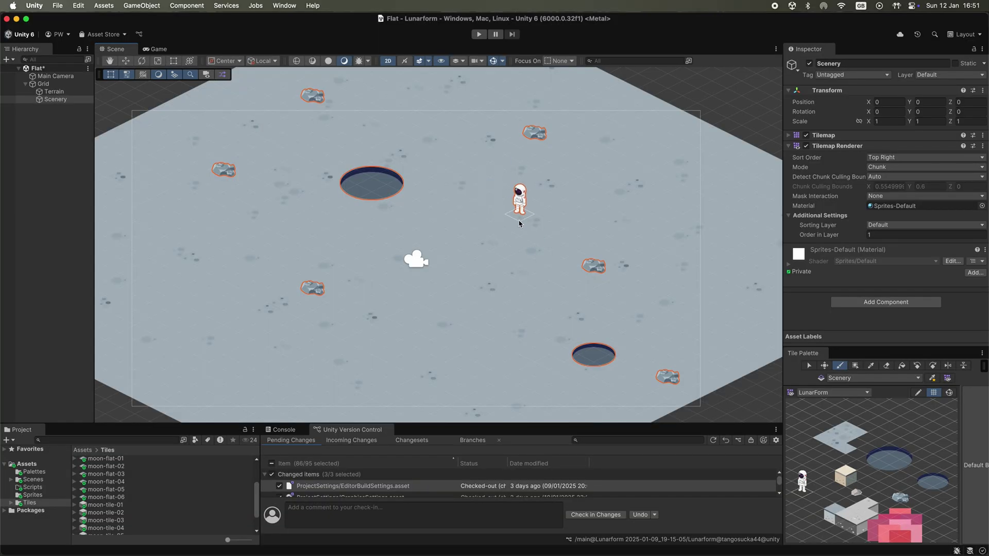
{"action": "right_click", "coordinate": [44, 84]}
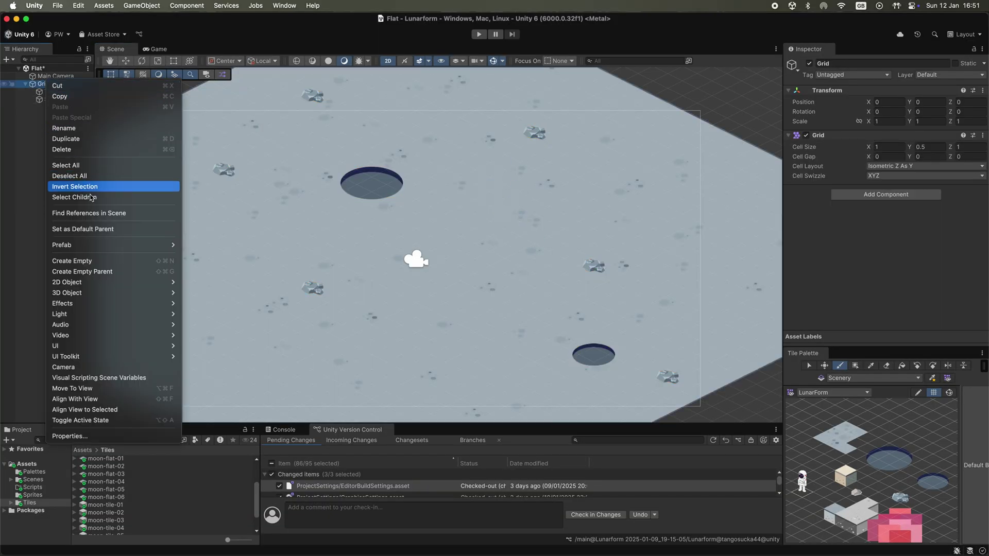
- Add a Square sprite under the Grid and rename it Spaceman
{"action": "mouse_move", "coordinate": [103, 283]}
{"action": "mouse_move", "coordinate": [201, 305]}
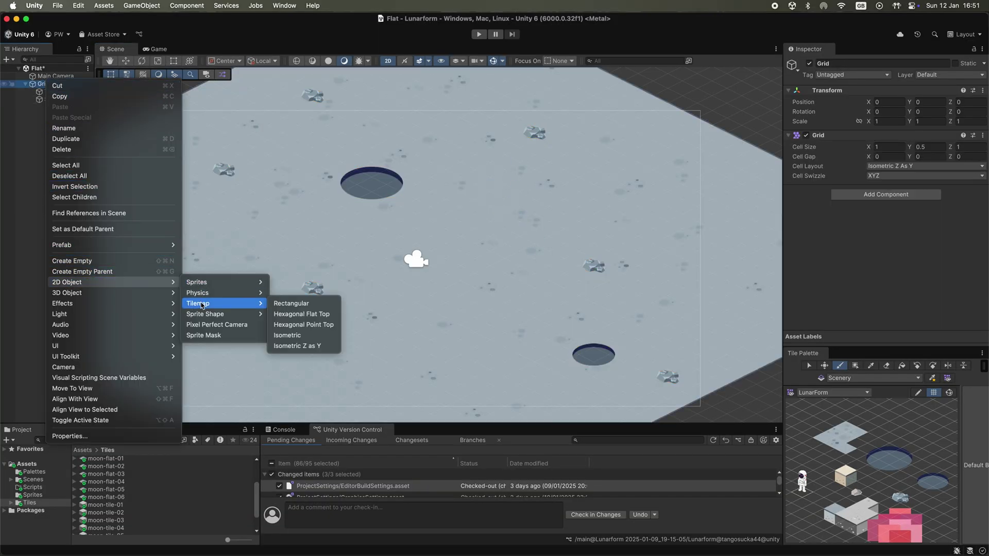
{"action": "left_click", "coordinate": [839, 316]}
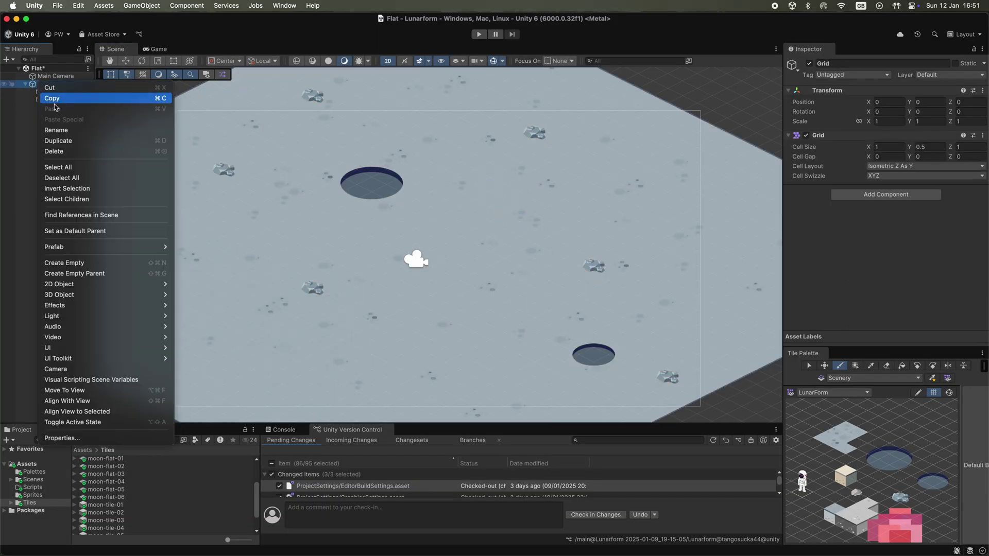
{"action": "right_click", "coordinate": [39, 84]}
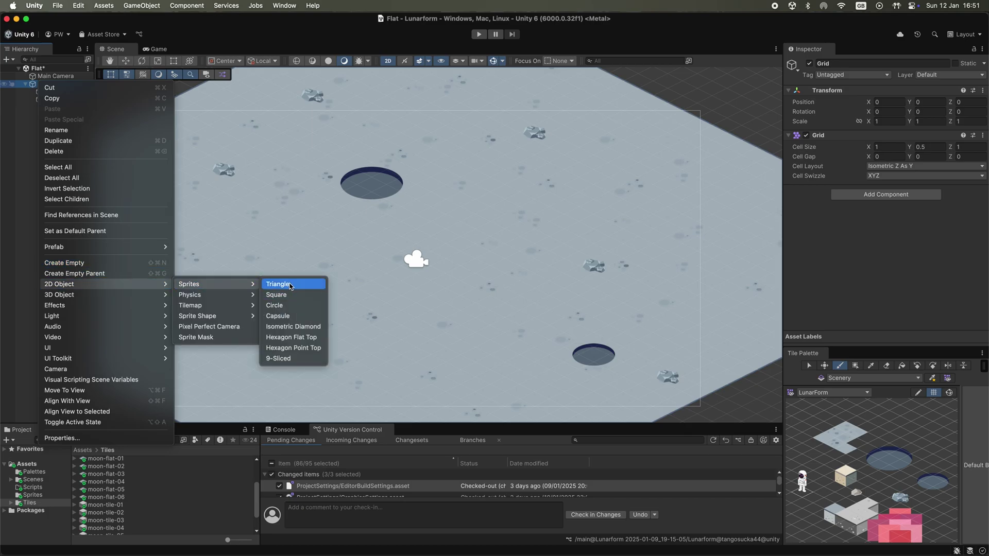
{"action": "left_click", "coordinate": [343, 279]}
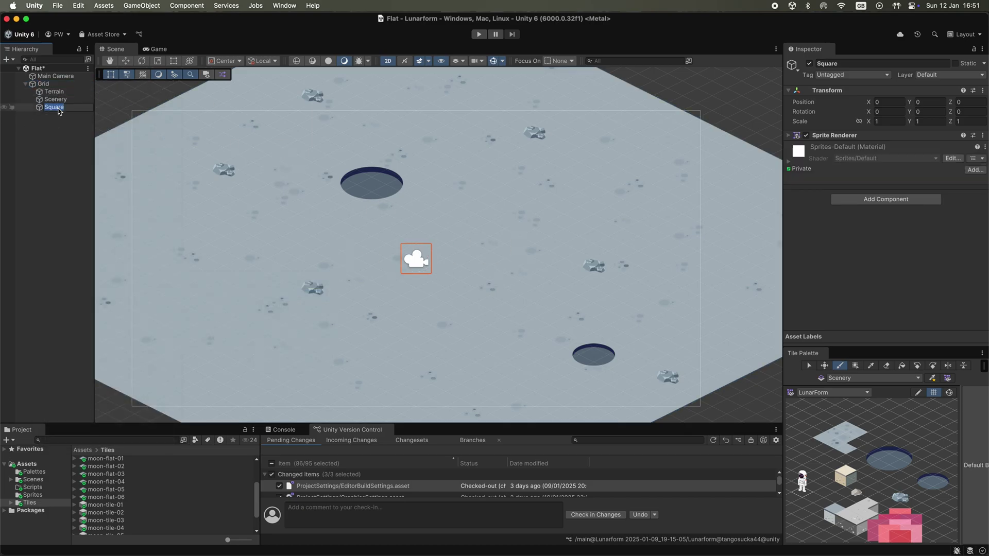
{"action": "right_click", "coordinate": [58, 108]}
{"action": "left_click", "coordinate": [85, 153]}
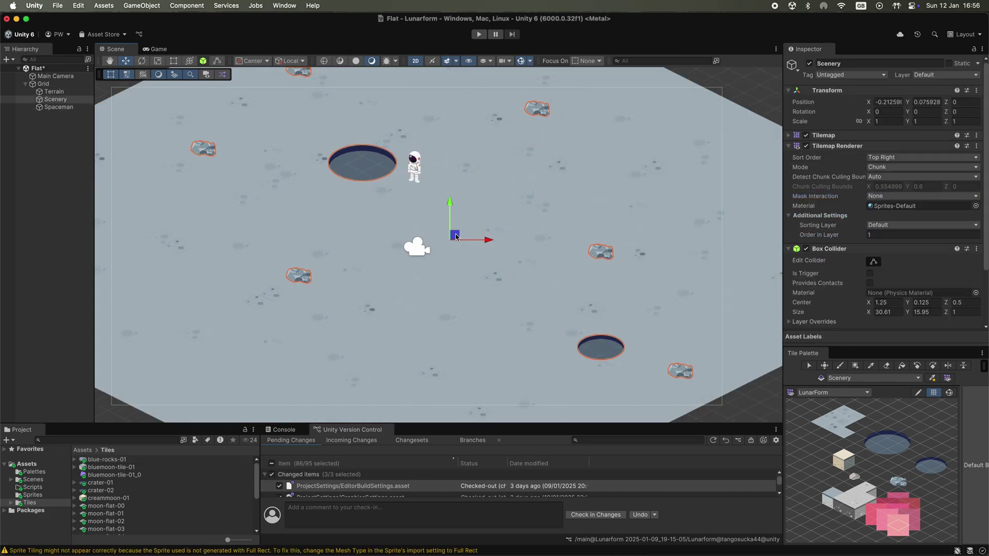
- Place the Spaceman near the map centre and test it walking in Play mode
{"action": "left_click_drag", "start_coordinate": [556, 116], "coordinate": [517, 207]}
{"action": "key", "text": "super+2"}
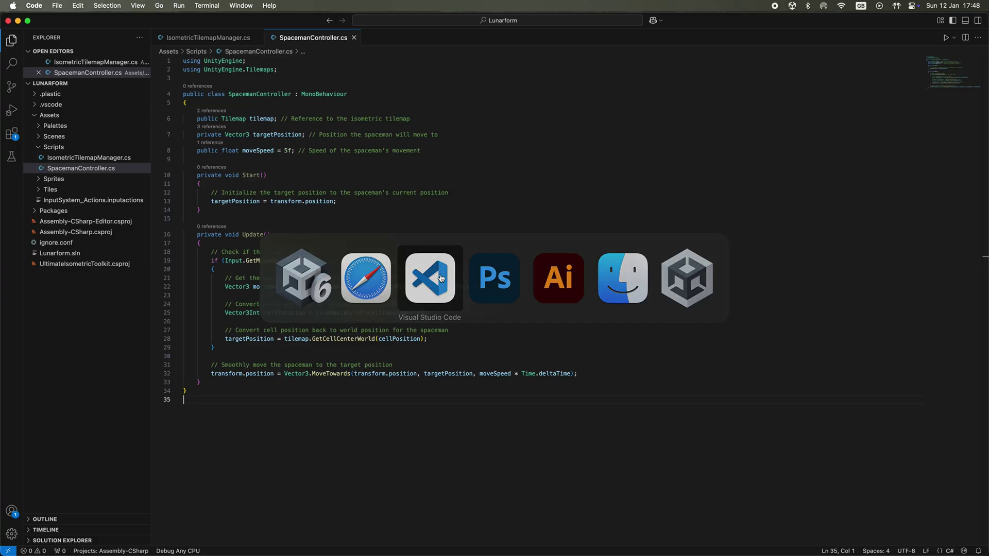
{"action": "left_click", "coordinate": [441, 278]}
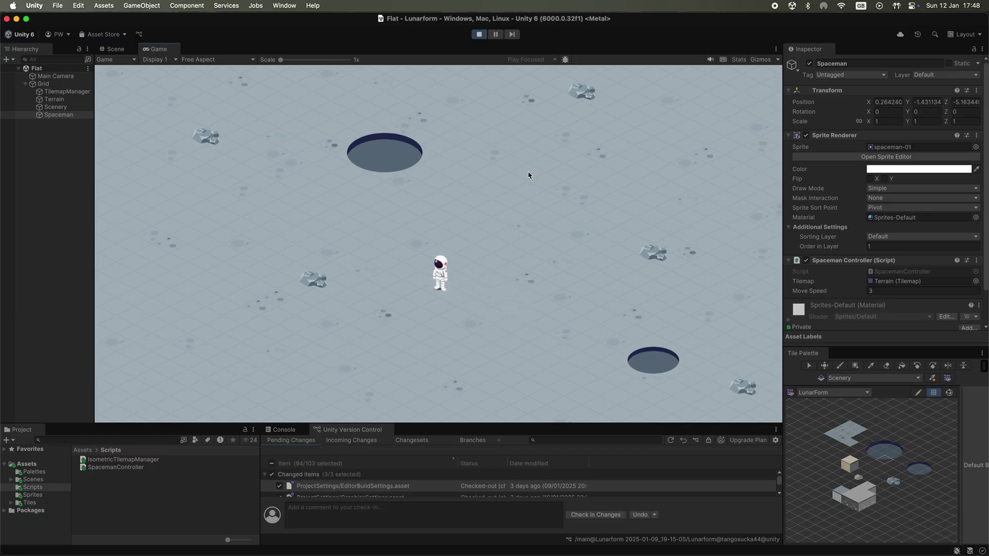
{"action": "left_click", "coordinate": [630, 124]}
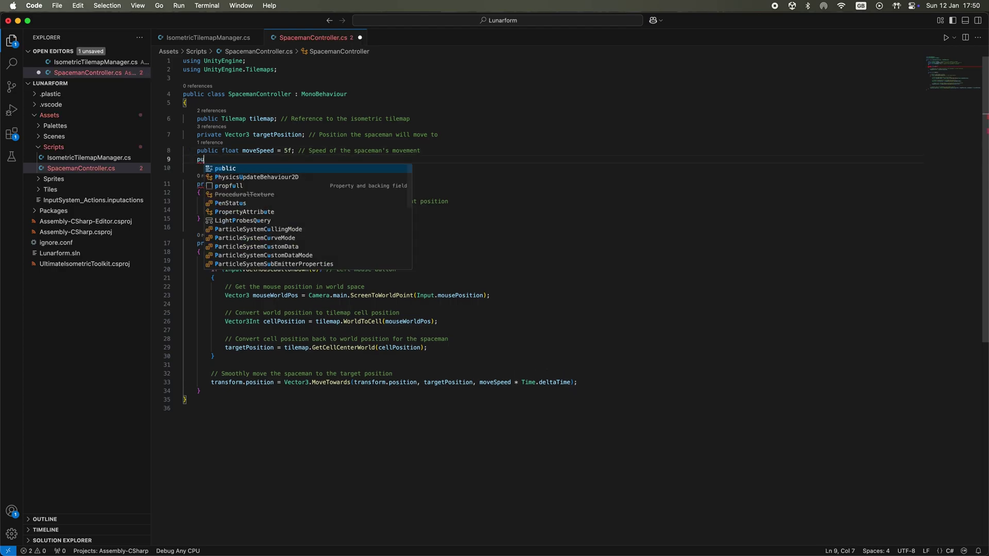
{"action": "type", "text": "uvlic floa"}
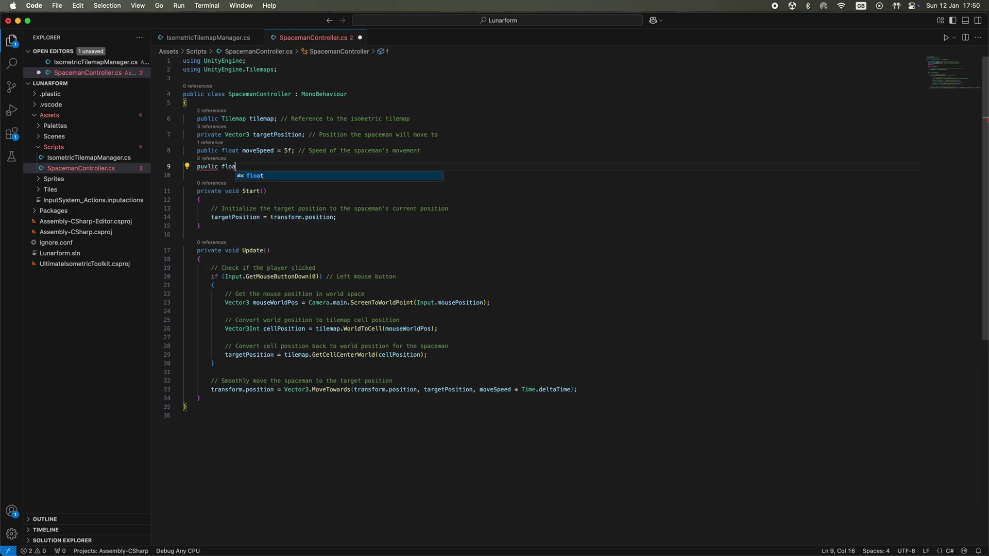
{"action": "type", "text": "t positionTolerance = 0."}
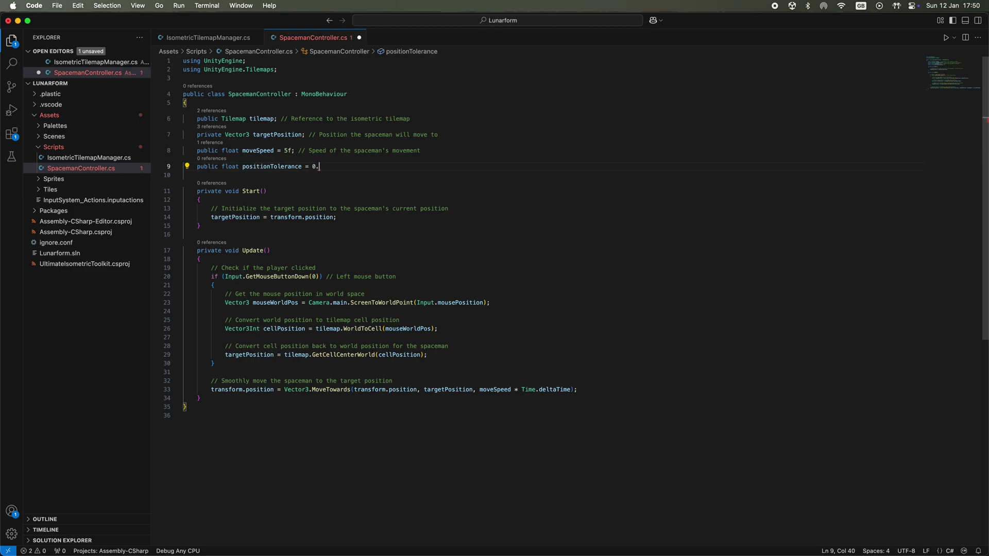
- Finish the 'public float positionTolerance = 0.1f;' line and run the game to test it
{"action": "type", "text": ";"}
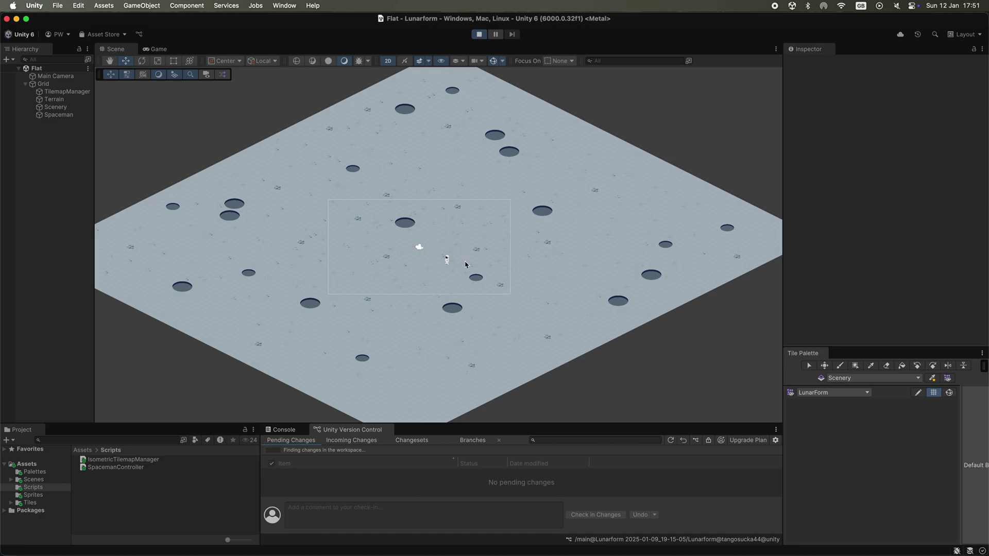
{"action": "left_click", "coordinate": [479, 34]}
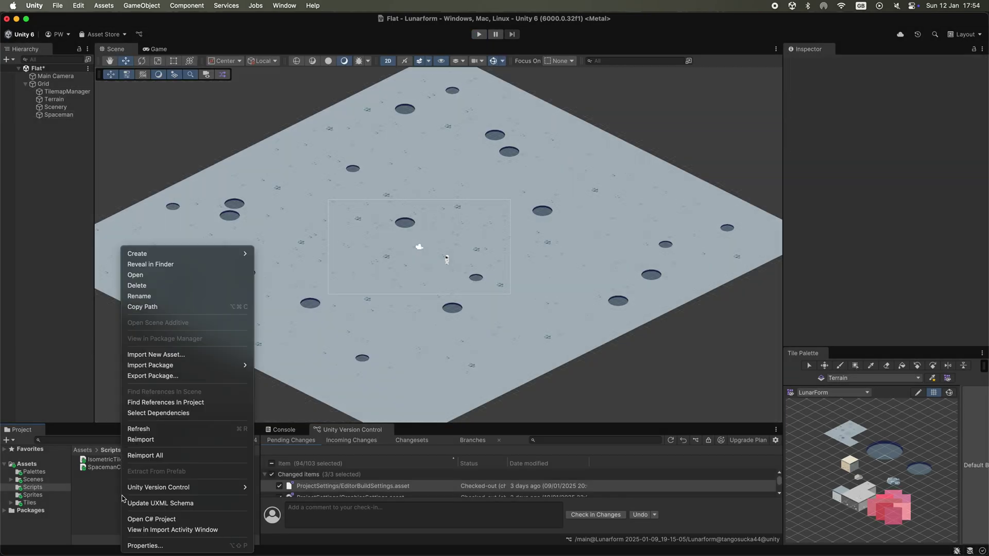
- Create a MonoBehaviour script named CameraFollow in the Scripts folder
{"action": "right_click", "coordinate": [122, 494]}
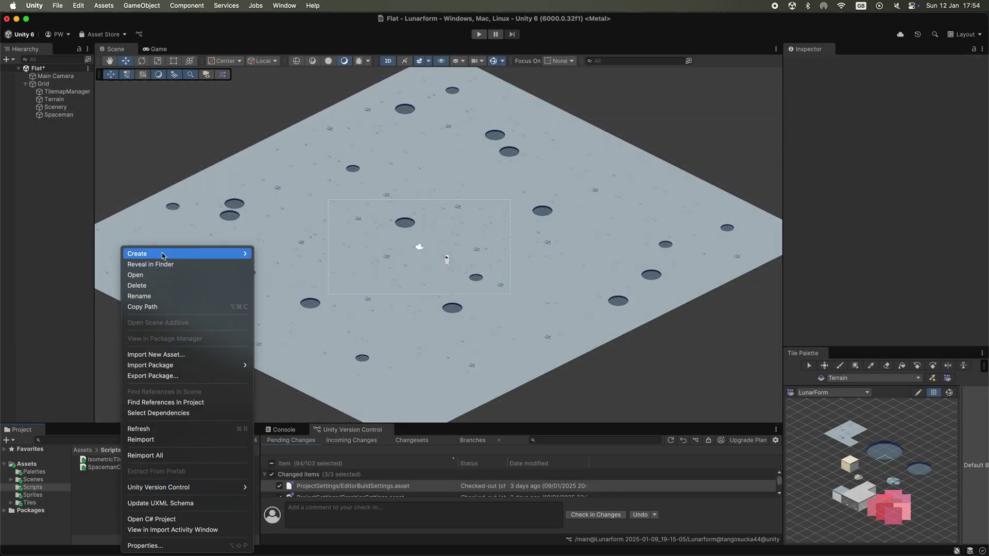
{"action": "mouse_move", "coordinate": [161, 256]}
{"action": "left_click", "coordinate": [316, 274]}
{"action": "type", "text": "CameraFollow"}
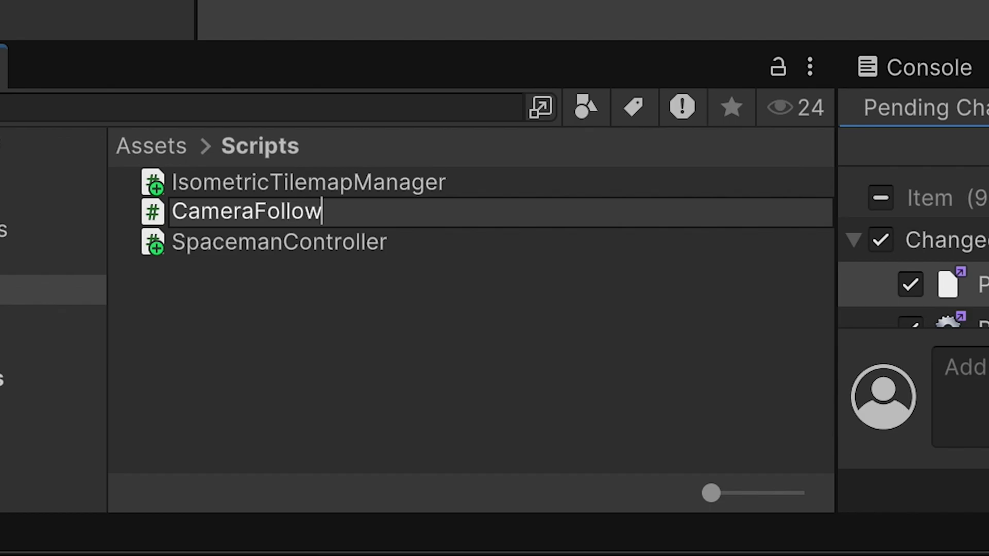
{"action": "key", "text": "Return"}
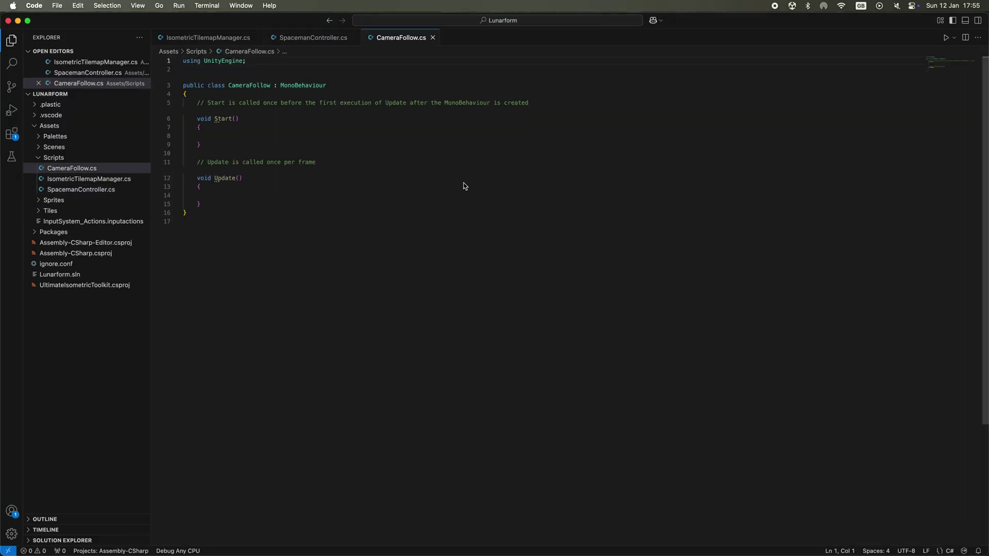
- Replace the template body with a public Transform target field and a smoothSpeed float of 5f
{"action": "left_click_drag", "start_coordinate": [262, 216], "coordinate": [175, 92]}
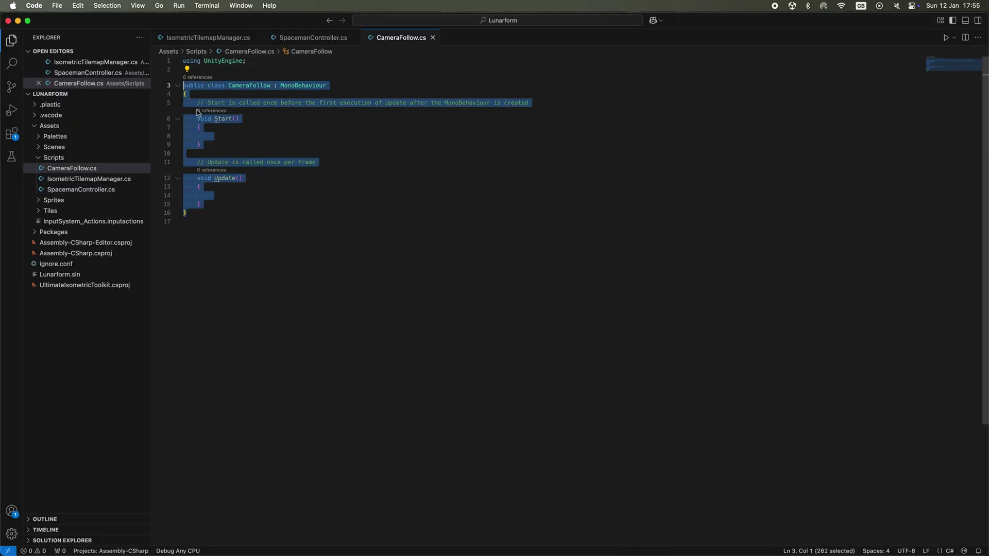
{"action": "type", "text": "public Transform target; // The spaceman's transform to follow public float smoothSpeed = 5f; // How quickly the camera follows public Vector3 offset; // Offset to keep t"}
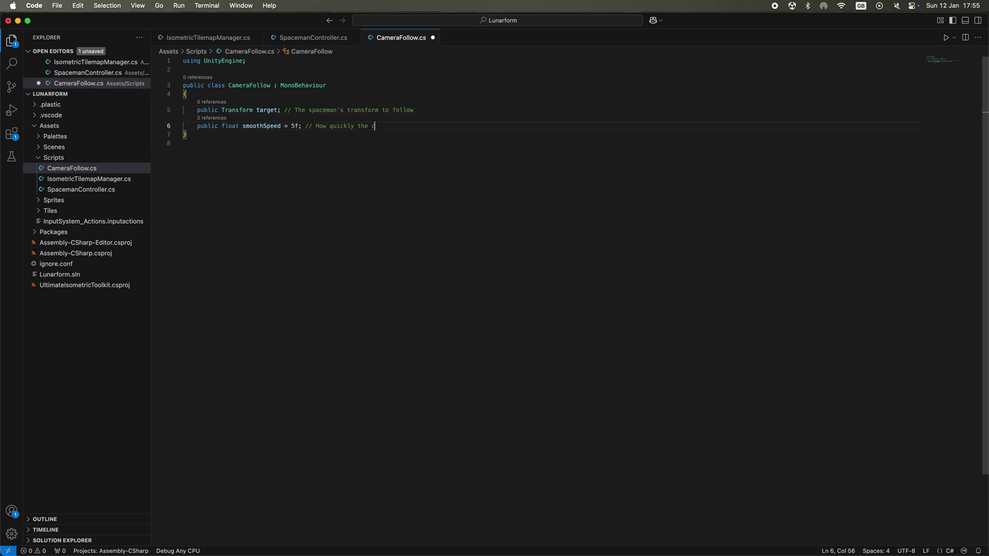
{"action": "type", "text": "he camera at a desired distance  private void LateUpdate() { if (target != null) { // Calculate the desired position with the offset Vector3 desiredPosition"}
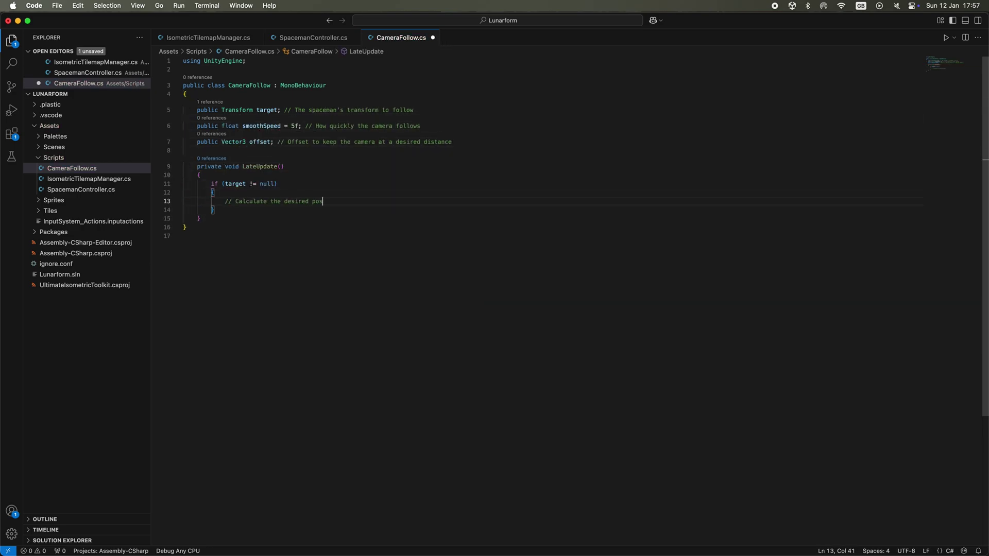
{"action": "type", "text": " = target.position + offset;  // Smoothly move the camera to the desired position Vector3 smoothedPosition = Vector3.Lerp(transform.position, desiredPosition, smoothSpeed * Time.deltaTime);  "}
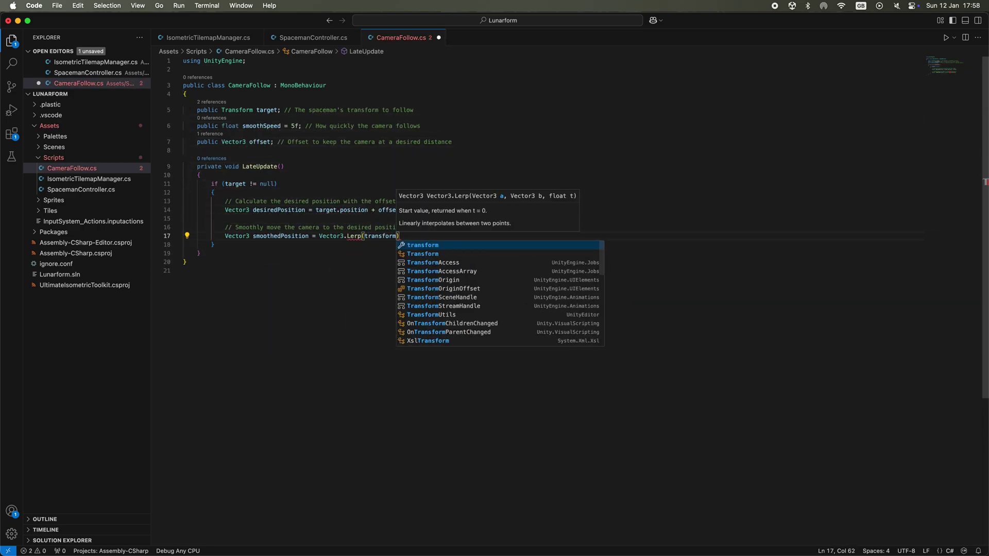
{"action": "type", "text": "// Update the camera position transform.position = smo"}
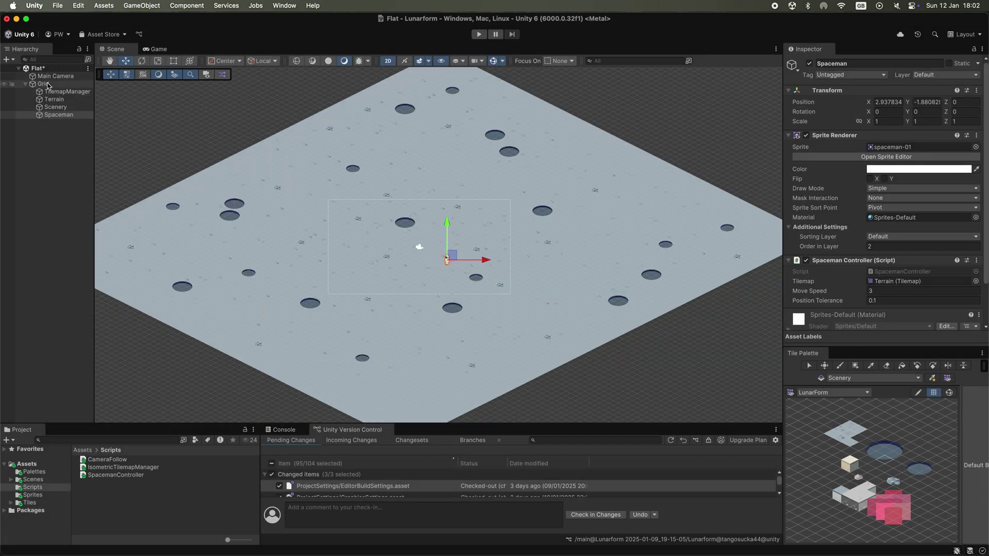
- Add a Directional Light to the scene and set its rotation to 180, 20, 50
{"action": "right_click", "coordinate": [53, 191]}
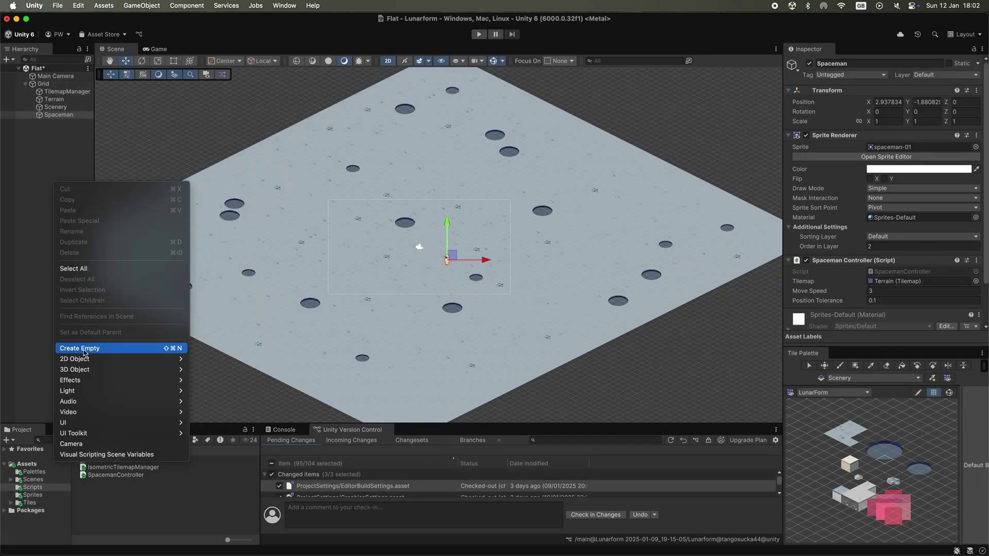
{"action": "mouse_move", "coordinate": [93, 392]}
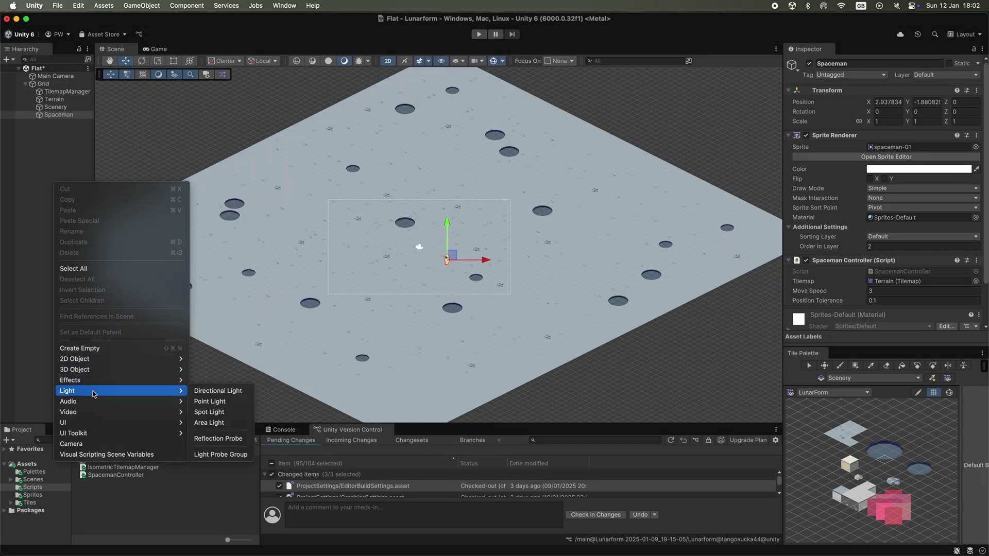
{"action": "left_click", "coordinate": [206, 392]}
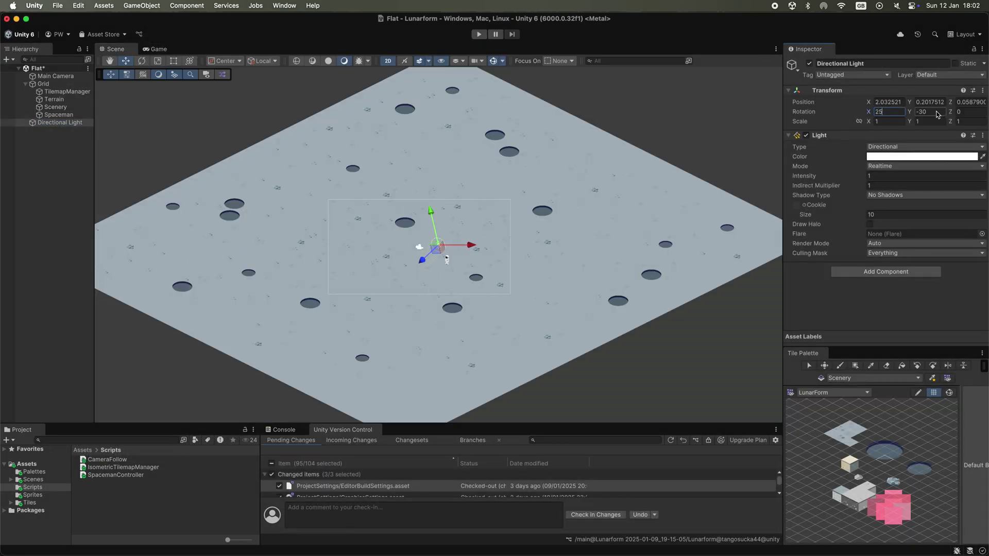
{"action": "key", "text": "Return"}
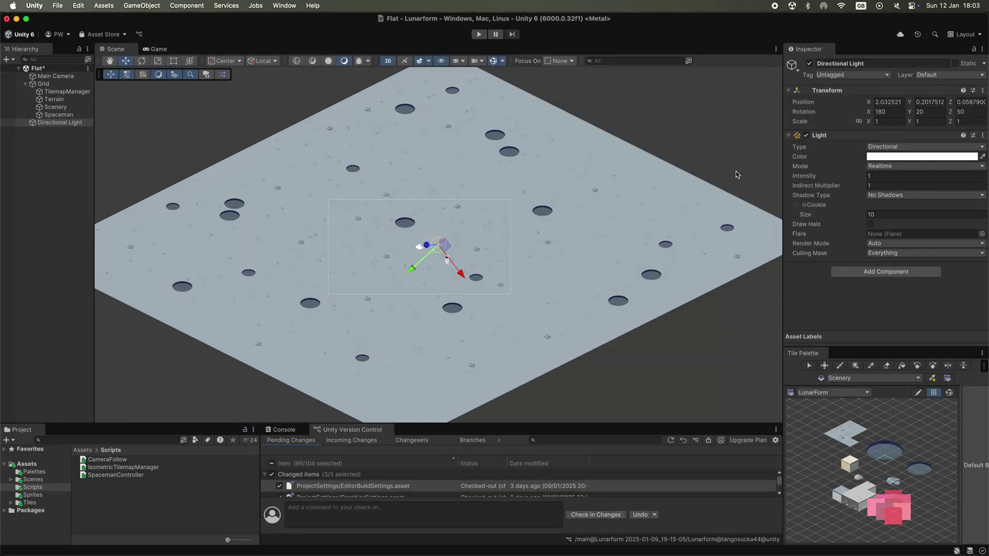
- Give the light intensity 100 and Soft Shadows, then preview in Play mode
{"action": "left_click", "coordinate": [876, 175]}
{"action": "type", "text": "100"}
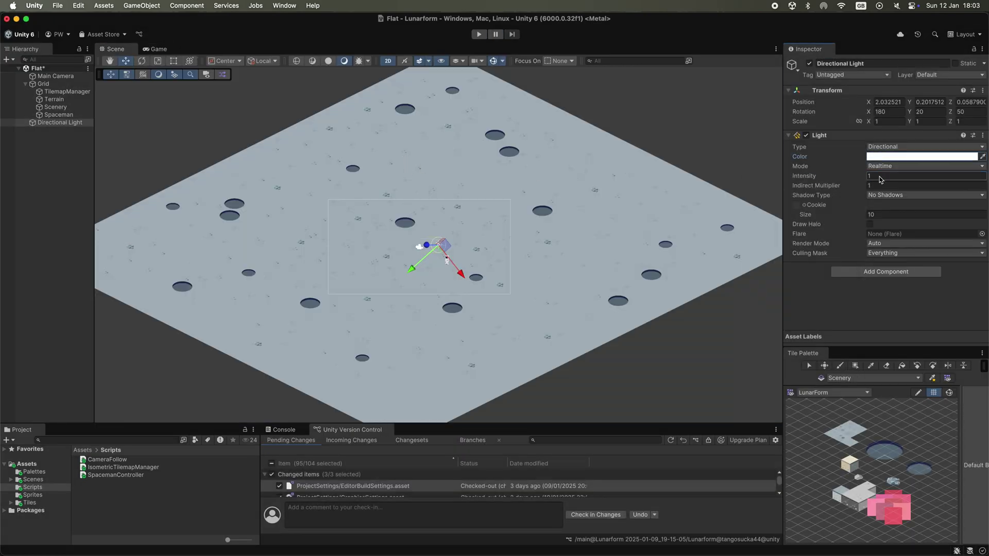
{"action": "left_click", "coordinate": [922, 195]}
{"action": "left_click", "coordinate": [887, 218]}
{"action": "left_click", "coordinate": [479, 34]}
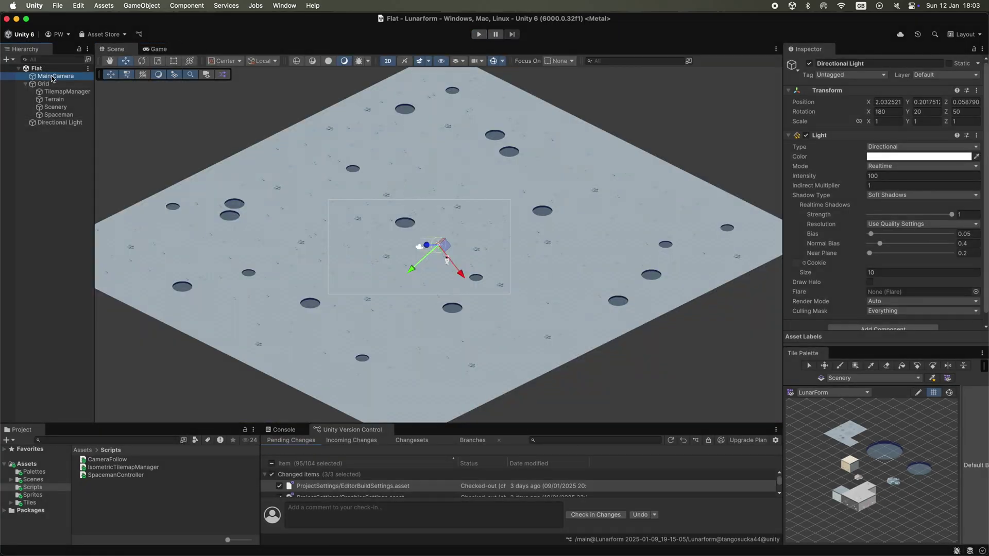
- Keep the camera culling mask on Everything and set the Spaceman's Z position to -2
{"action": "left_click", "coordinate": [896, 165]}
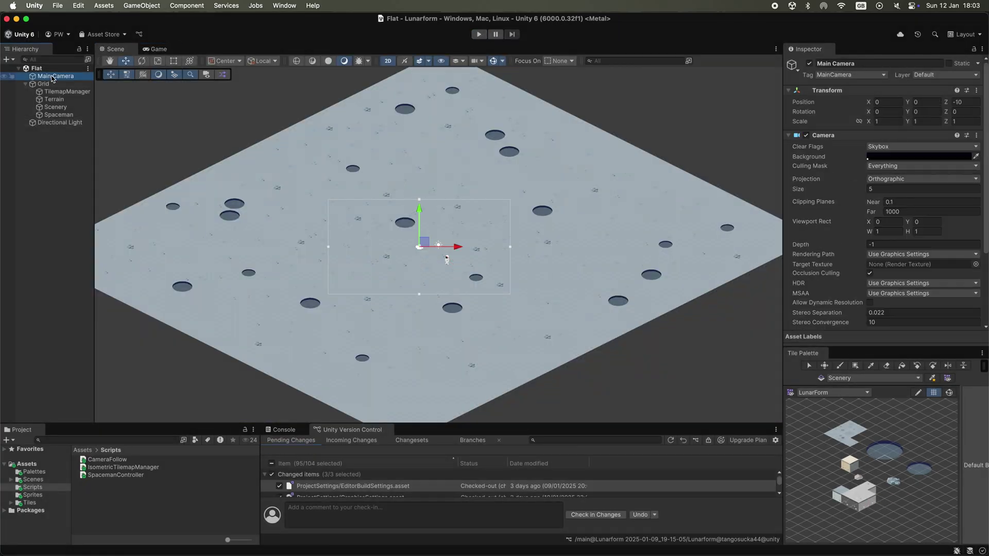
{"action": "left_click", "coordinate": [896, 190]}
{"action": "key", "text": "Down"}
{"action": "key", "text": "Down"}
{"action": "key", "text": "Down"}
{"action": "key", "text": "Down"}
{"action": "key", "text": "Down"}
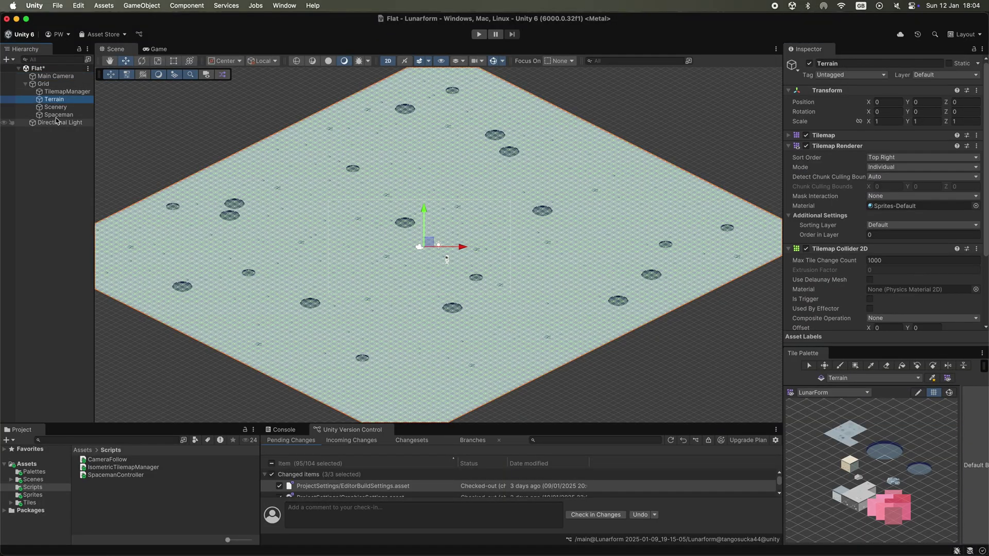
{"action": "type", "text": "-2"}
{"action": "key", "text": "Return"}
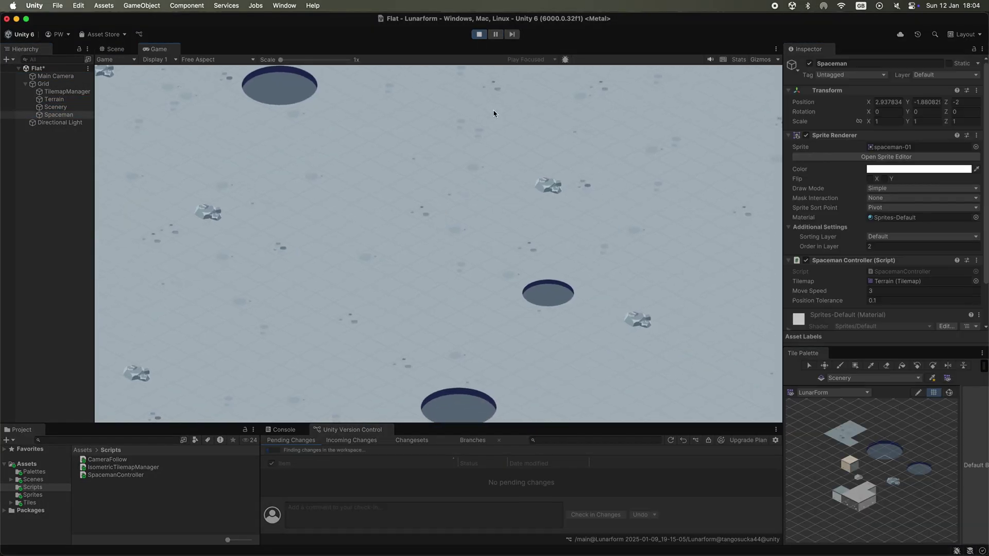
- Play the scene briefly to test the spaceman's depth against the Scenery tilemap, then stop
{"action": "left_click", "coordinate": [55, 106]}
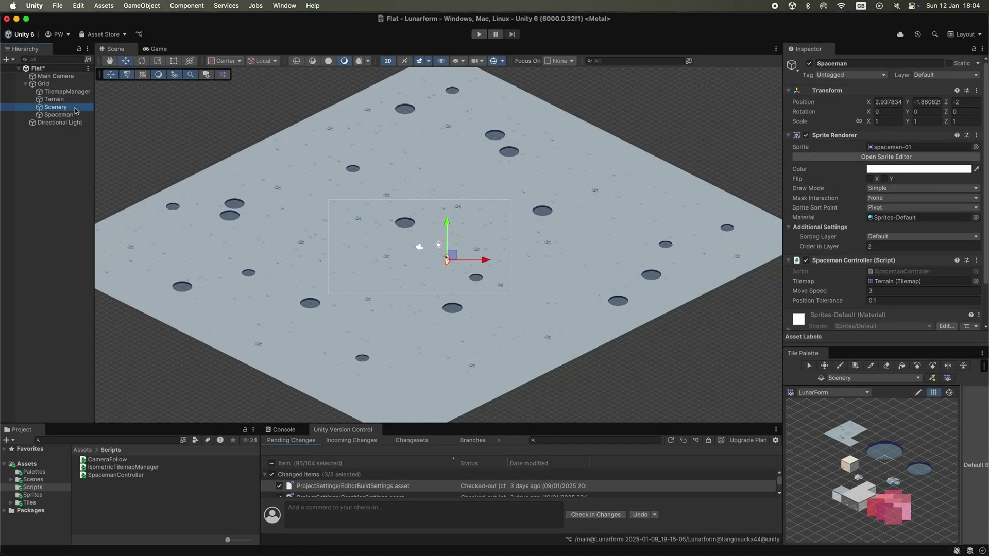
{"action": "left_click", "coordinate": [75, 115]}
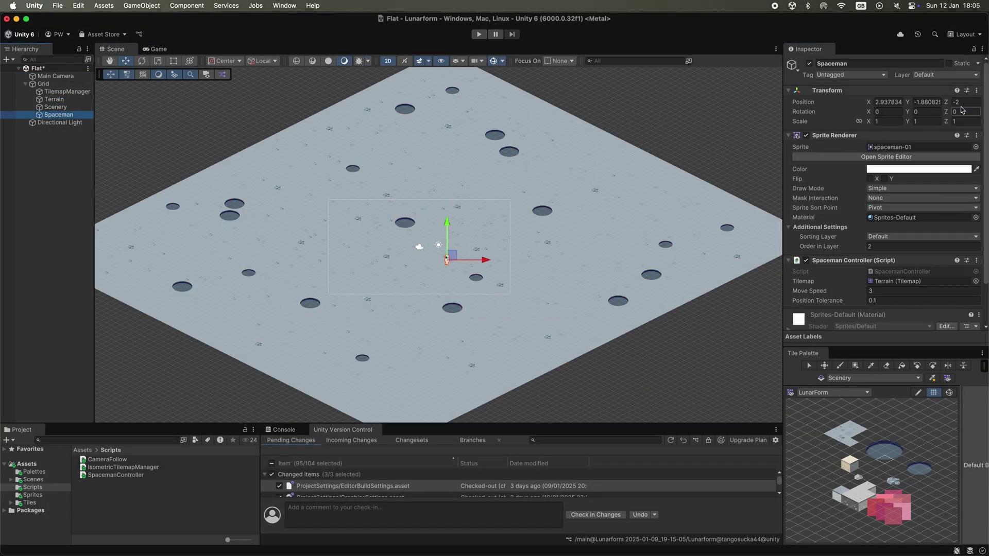
{"action": "left_click", "coordinate": [478, 34]}
{"action": "key", "text": "super+p"}
- Check the Terrain, Scenery and Spaceman objects, then replay the scene to test sorting
{"action": "left_click", "coordinate": [55, 100]}
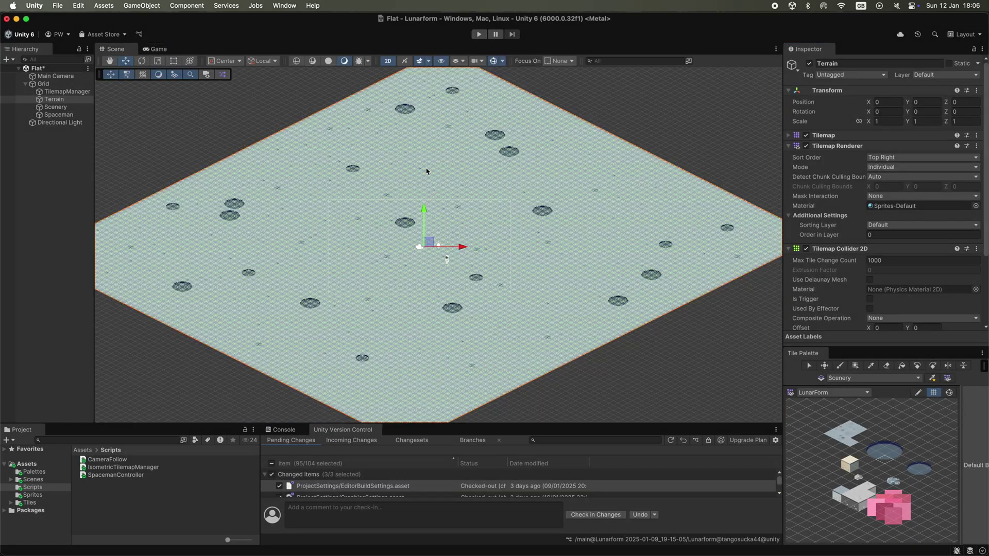
{"action": "left_click", "coordinate": [55, 106]}
{"action": "left_click", "coordinate": [57, 114]}
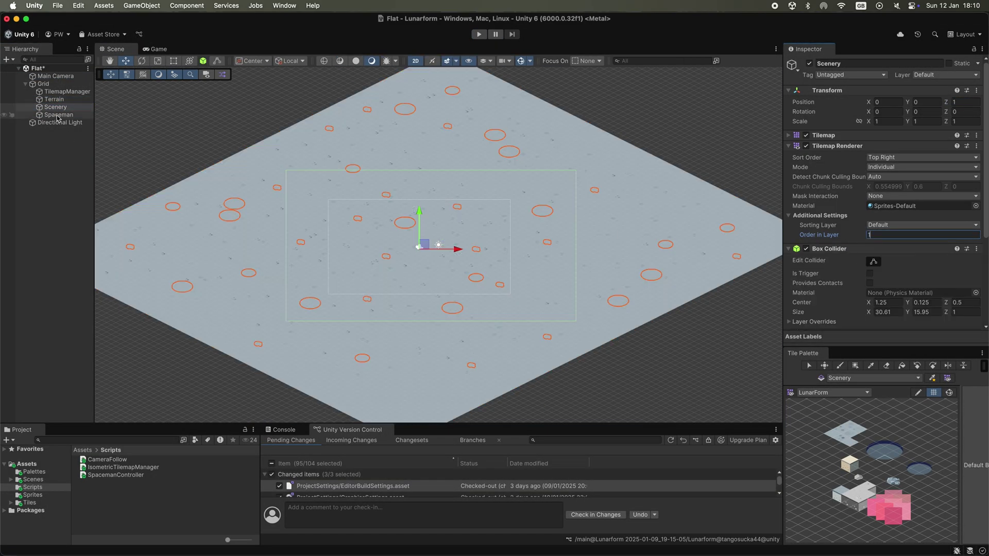
{"action": "left_click", "coordinate": [57, 116]}
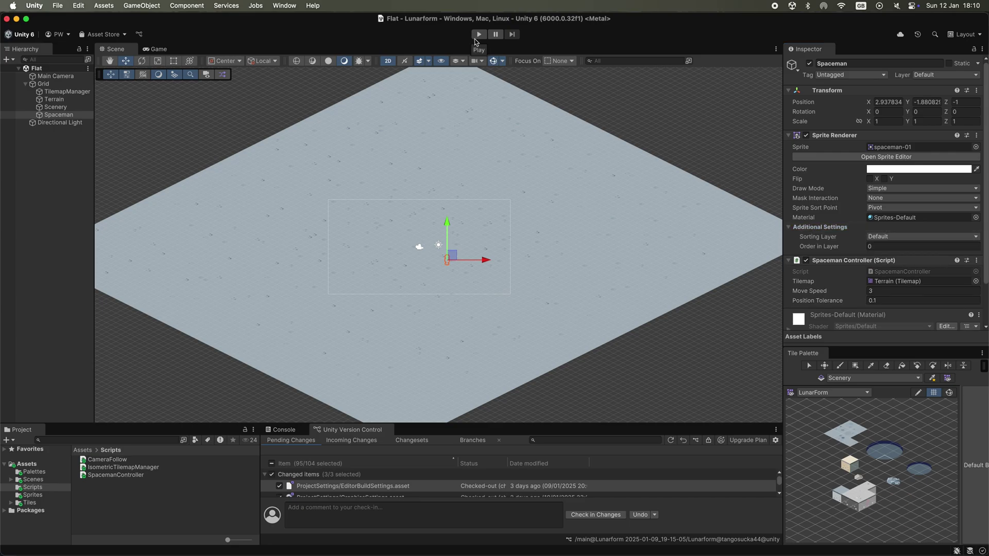
{"action": "left_click", "coordinate": [476, 35]}
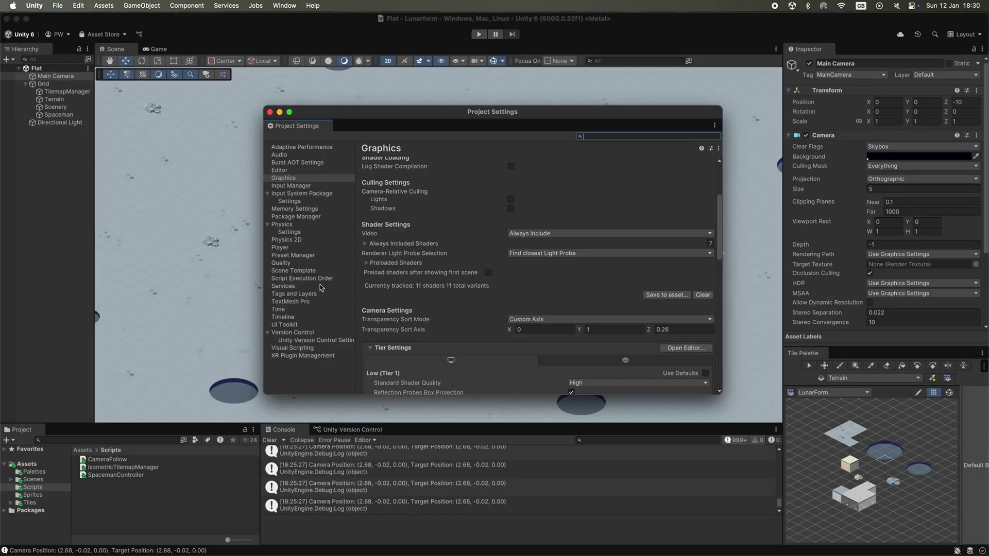
- Add Characters and Terrain sorting layers in Tags and Layers
{"action": "left_click", "coordinate": [299, 294]}
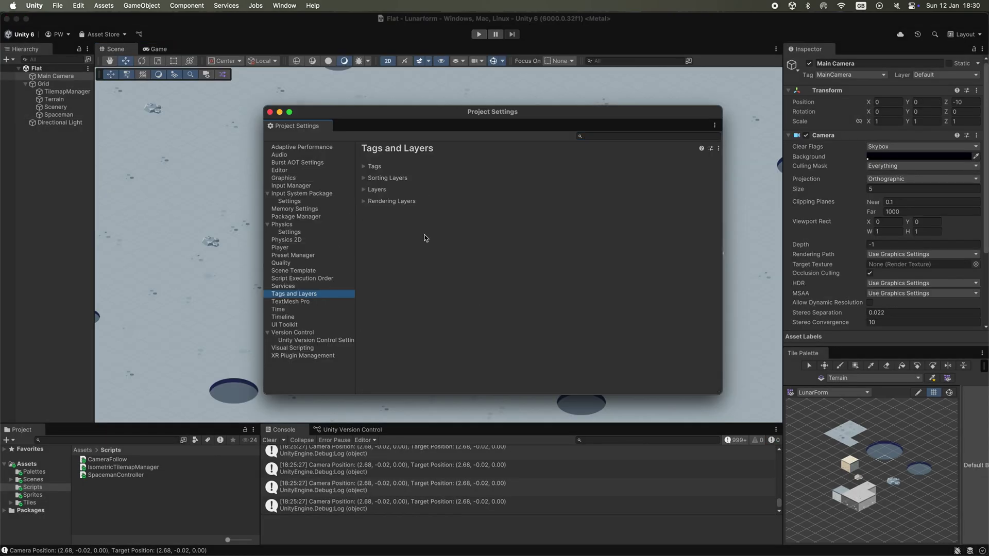
{"action": "left_click", "coordinate": [387, 177]}
{"action": "left_click", "coordinate": [695, 209]}
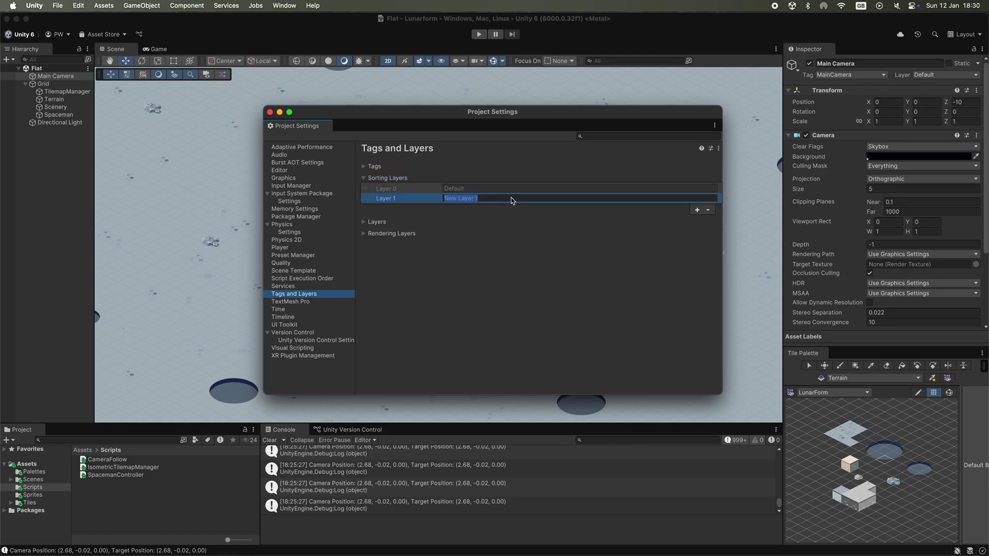
{"action": "type", "text": "Characters"}
{"action": "left_click", "coordinate": [697, 210]}
{"action": "type", "text": "Terrain"}
{"action": "left_click", "coordinate": [697, 220]}
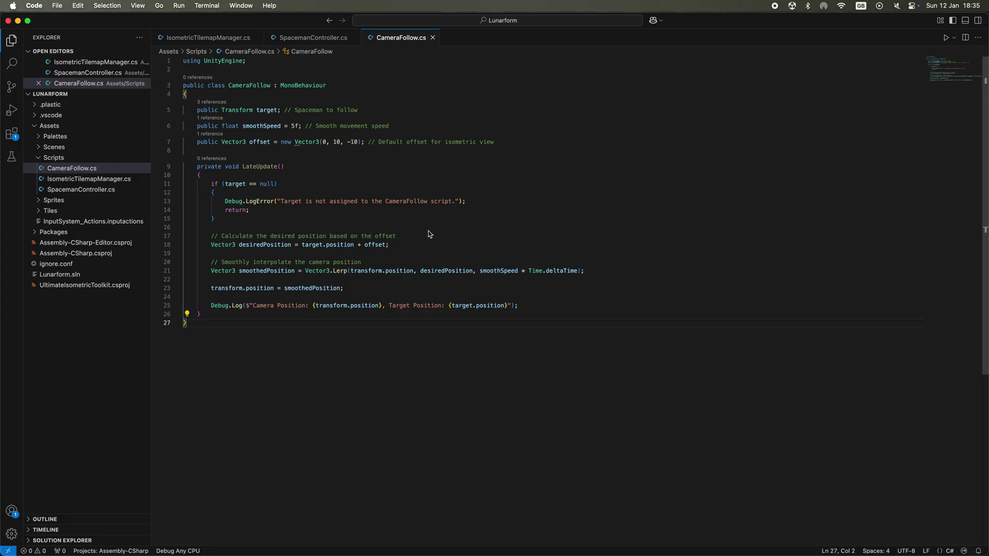
- Replace the CameraFollow script with the new code and play the scene
{"action": "key", "text": "super+a"}
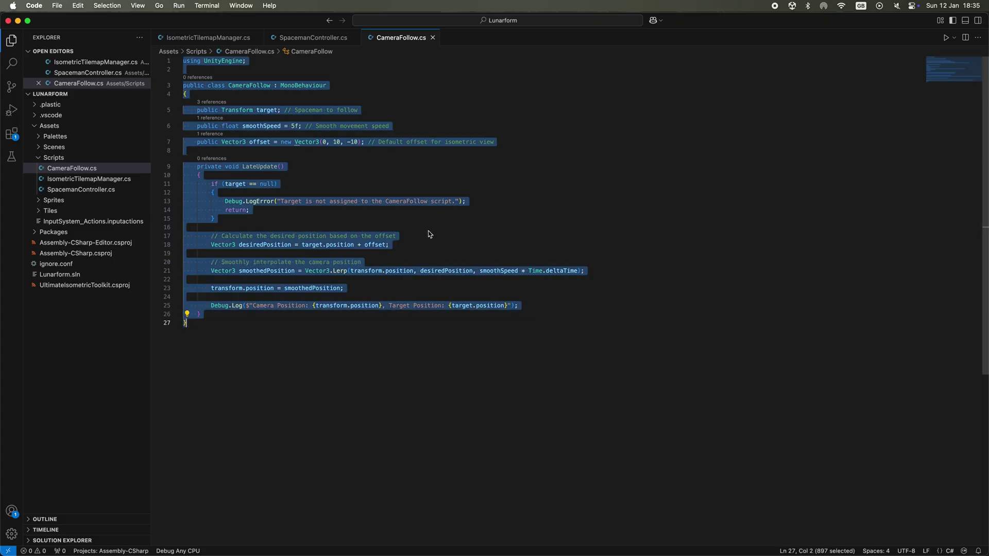
{"action": "type", "text": "using UnityEngine;  public class CameraFollow : MonoBehaviour {     public Transform target; // Assign the Spaceman in the Inspector     public Vector3 offset = new Vector3(0, 0, -10); // Default offset for 2D     public float smoothSpeed = 5f;      private void LateUpdate()     {         if (target == null)         {             Debug.LogError(\"Target is not assigned to the CameraFollow script.\");             return;         }          // Calculate the desired position         Vector3 desiredPosition = target.position + offset;          // Ensure the camera stays within correct bounds         desiredPosition.z = -10; // Force Z to -10 to avoid black screen          // Smoothly move the camera         transform.position = Vector3.Lerp(transform.position, desiredPosition, smoothSpeed * Time.deltaTime);          Debug.Log($\"Camera Position: {transform.position}, Target Position: {target.position}\");     } }"}
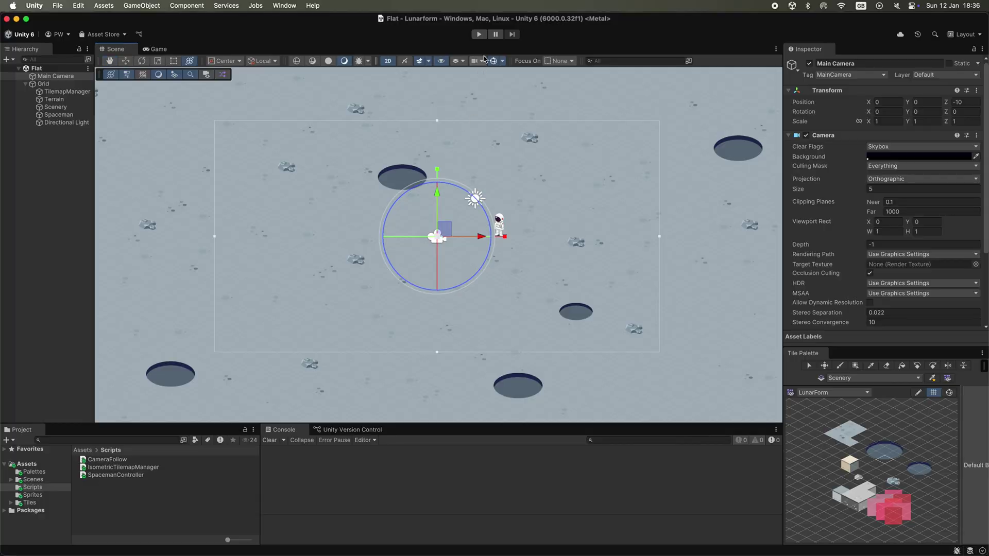
{"action": "left_click", "coordinate": [479, 34]}
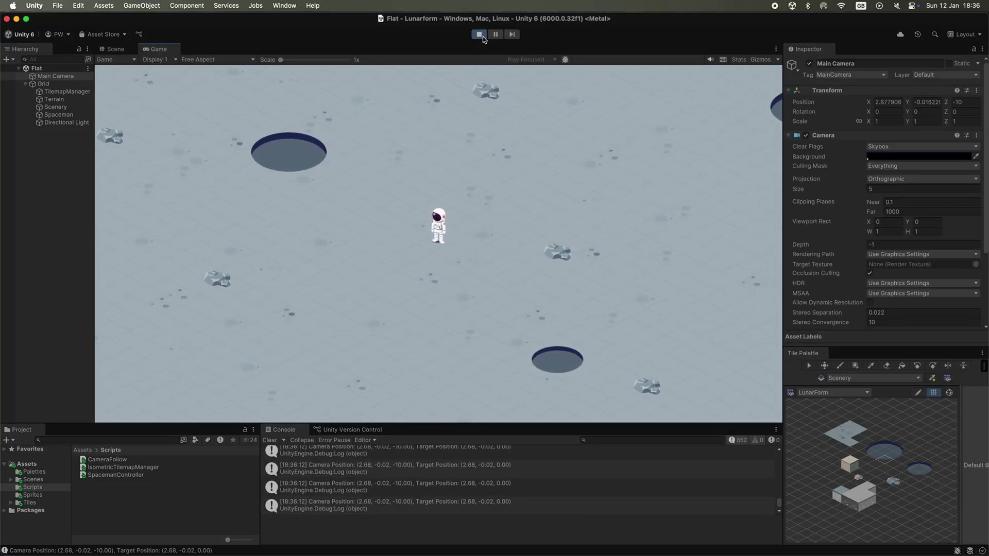
- Walk the spaceman left, up, then down-right across the moon map as the camera follows
{"action": "key", "text": "Left"}
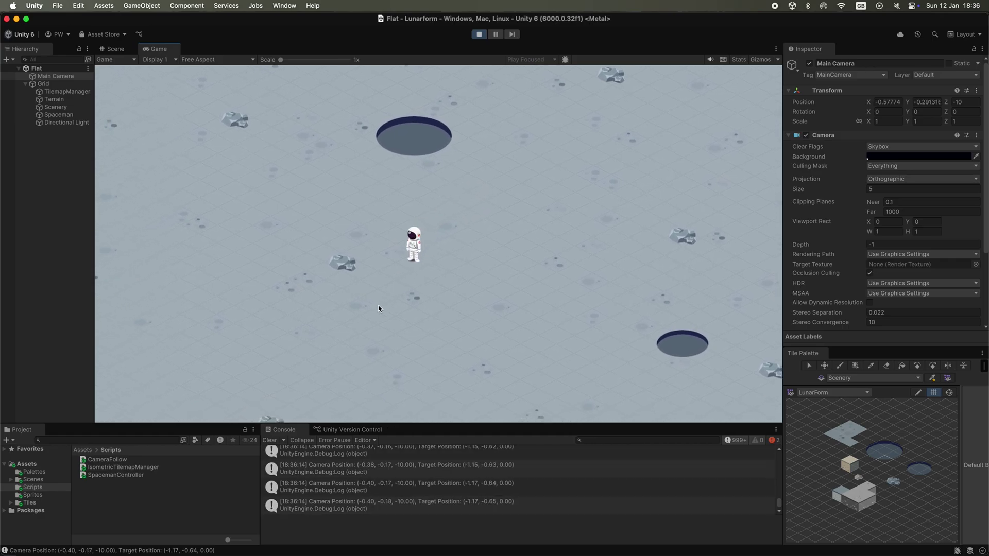
{"action": "key", "text": "Up"}
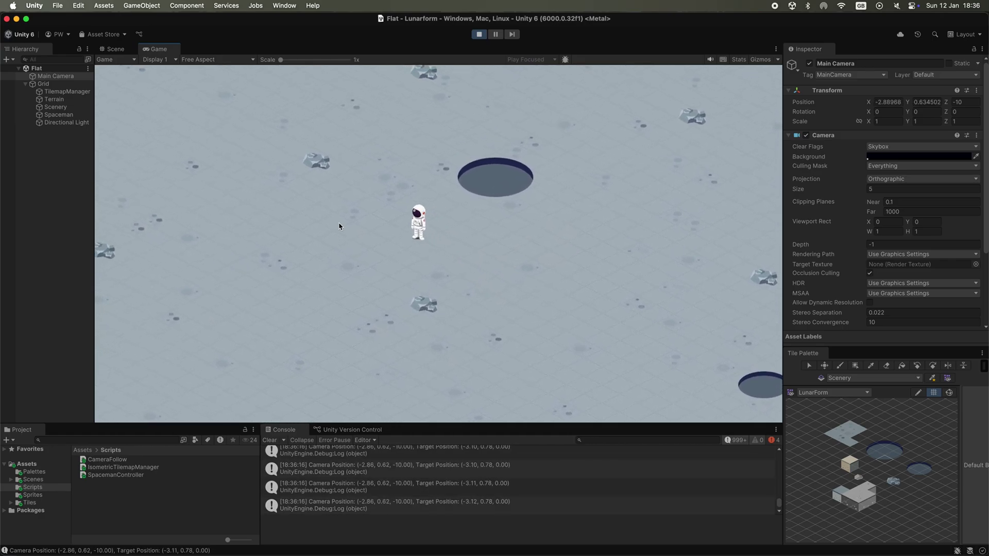
{"action": "key", "text": "Up"}
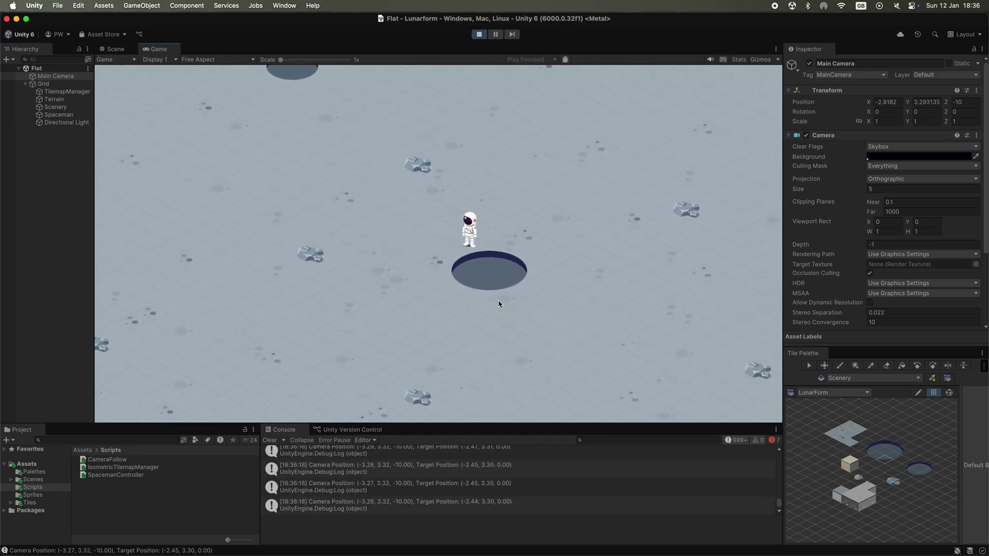
{"action": "key", "text": "Down"}
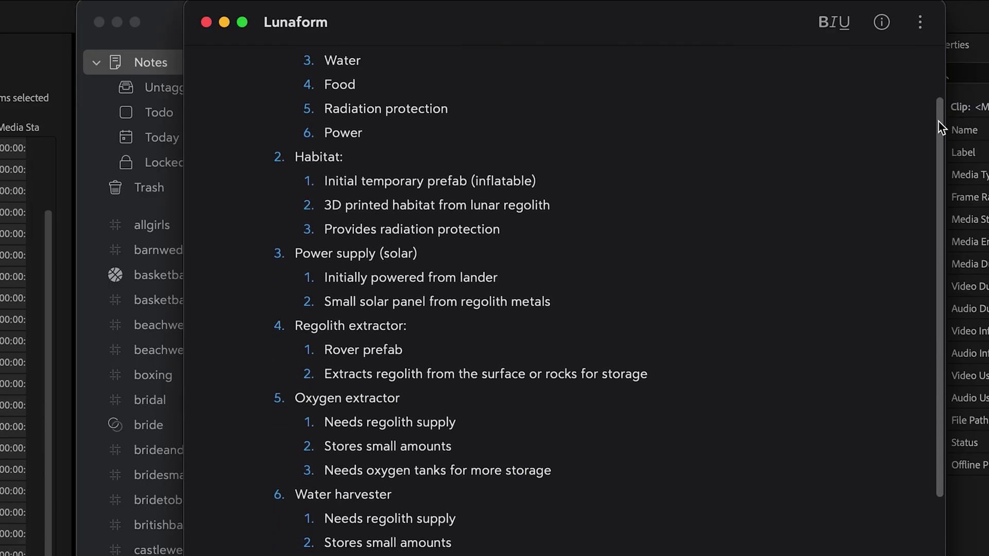
{"action": "left_click_drag", "start_coordinate": [938, 120], "coordinate": [953, 495]}
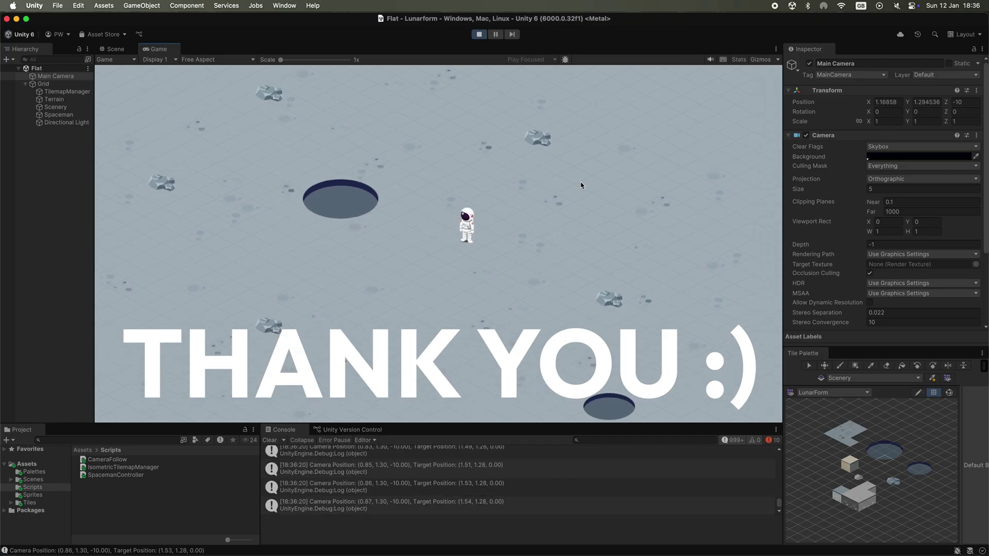